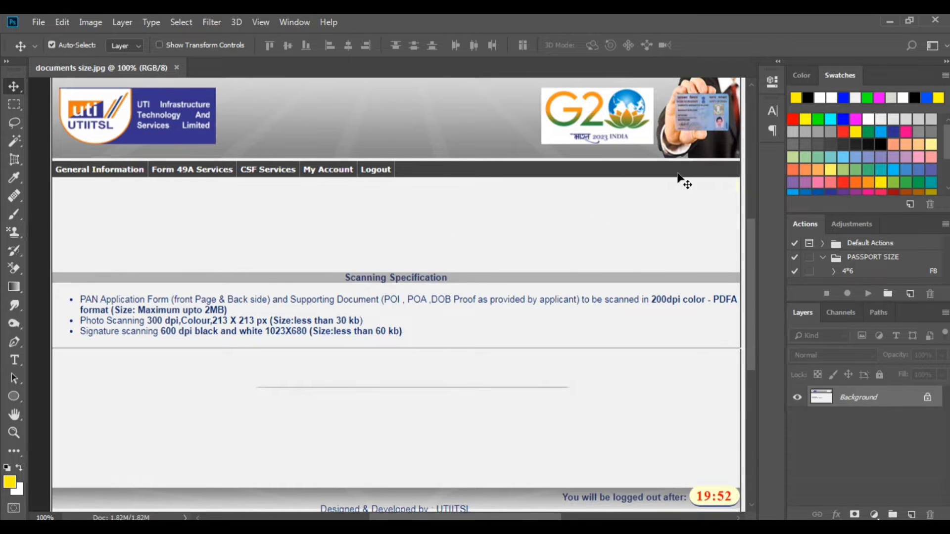
Switch to Epson Scan 2 and set up the scan with Document Mode, Color image type and 200 dpi resolution
left_click(889, 22)
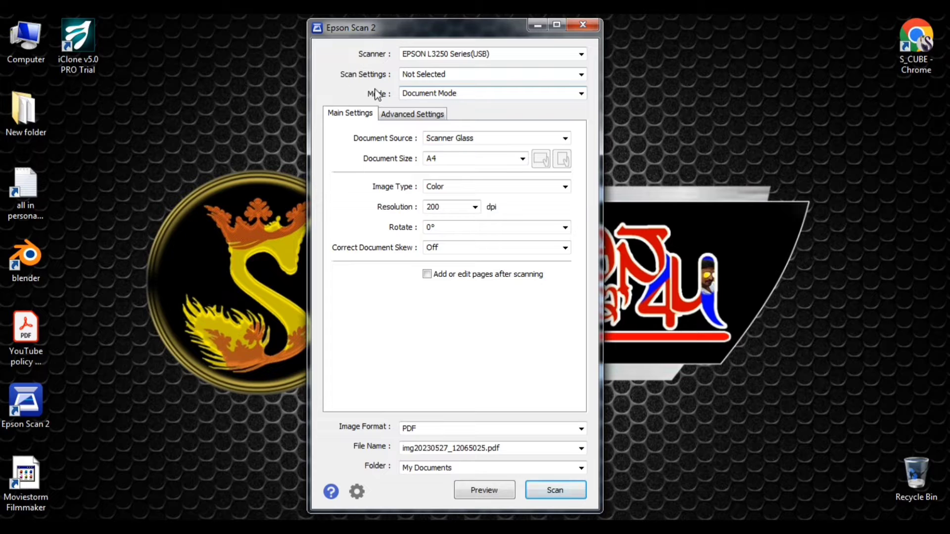
left_click(467, 95)
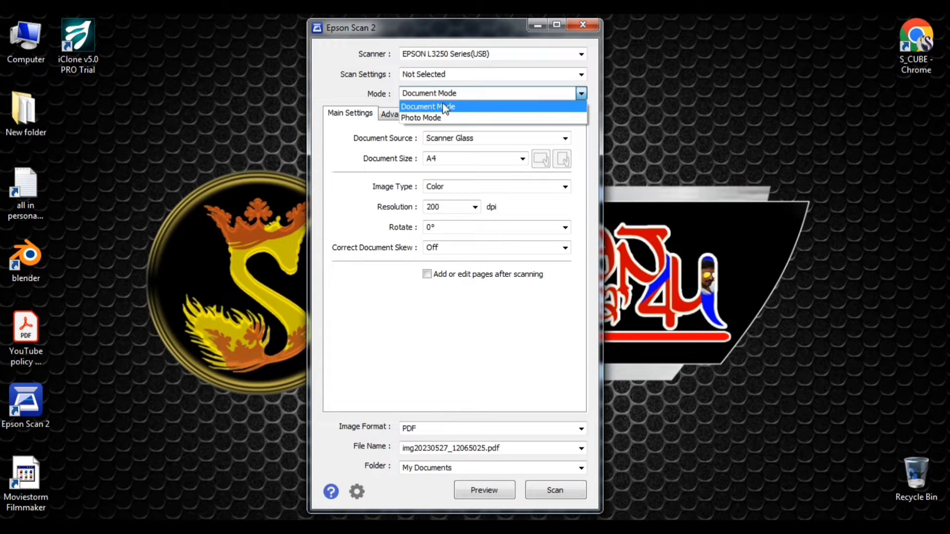
left_click(445, 109)
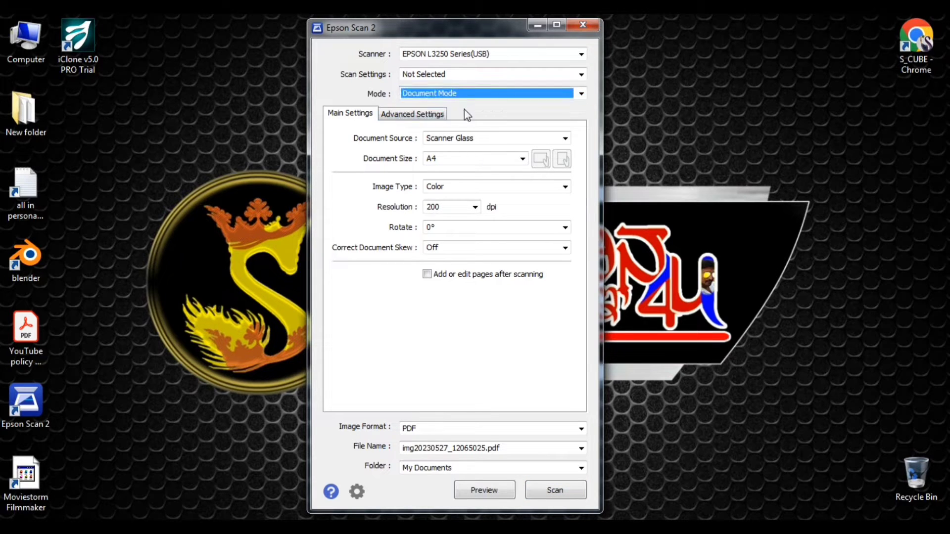
left_click(461, 189)
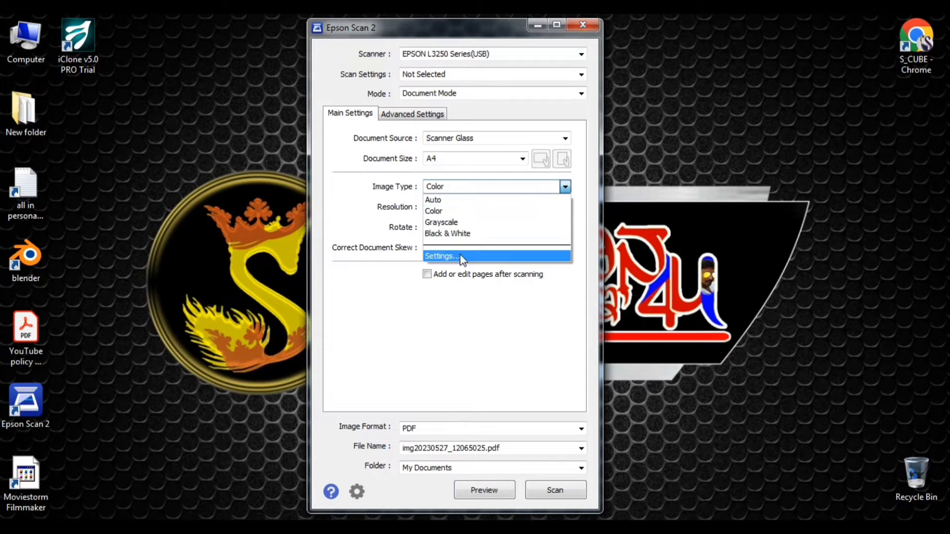
left_click(466, 214)
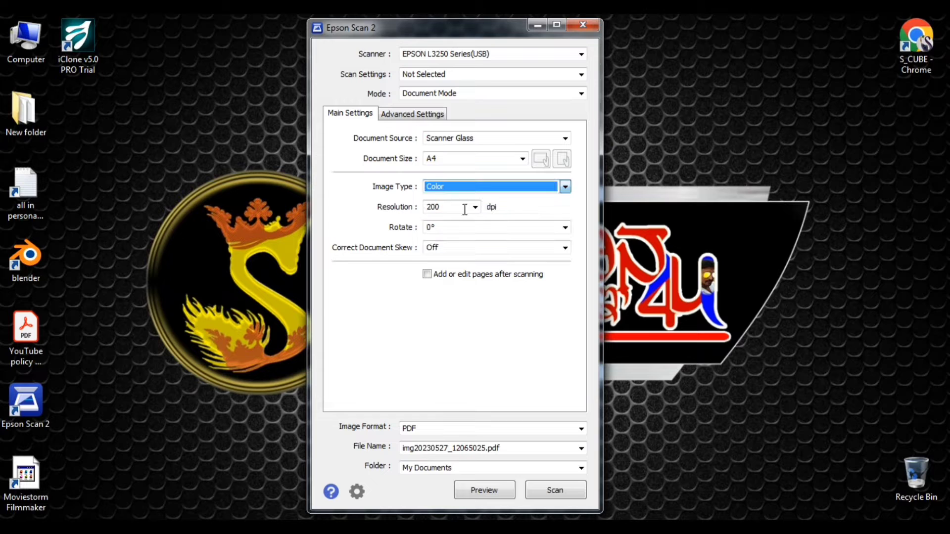
left_click(475, 207)
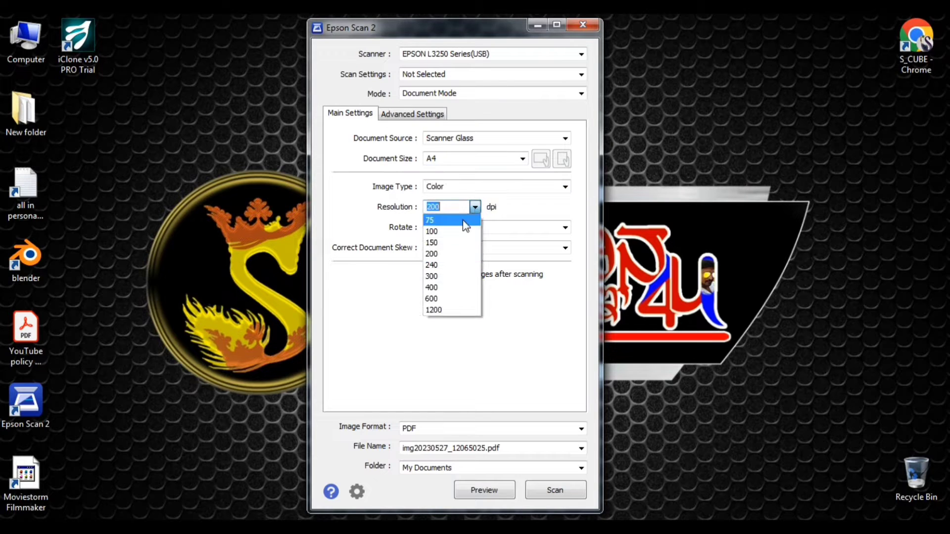
left_click(450, 254)
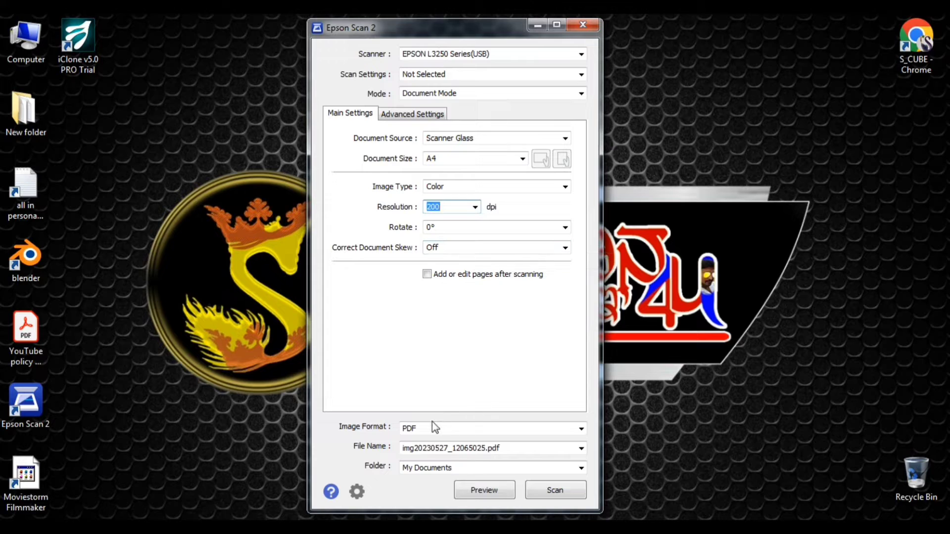
Set the image format to PDF and scan the document on the scanner glass
left_click(444, 429)
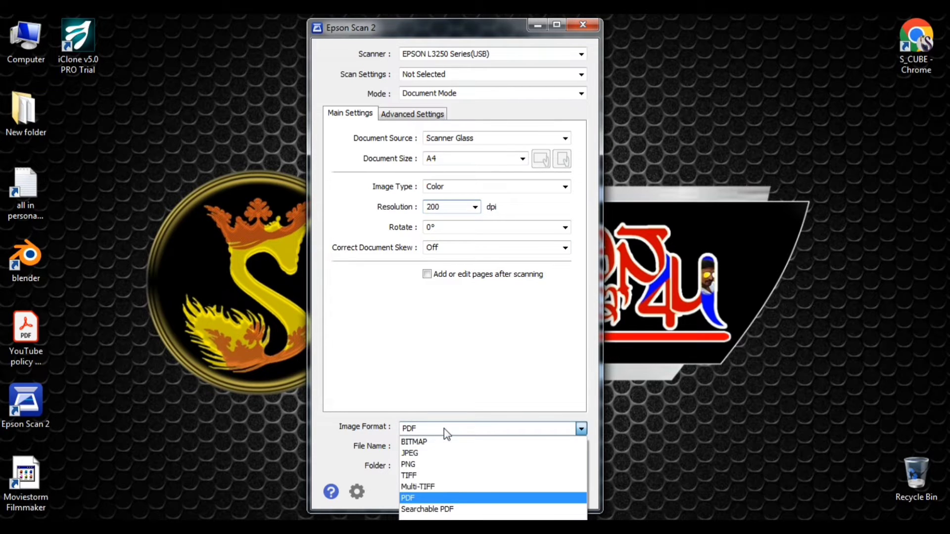
left_click(429, 497)
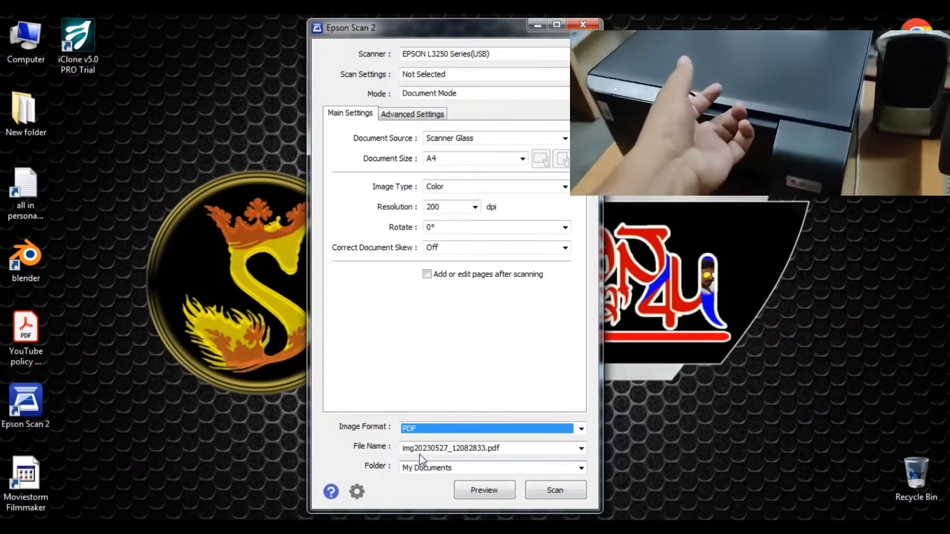
left_click(507, 448)
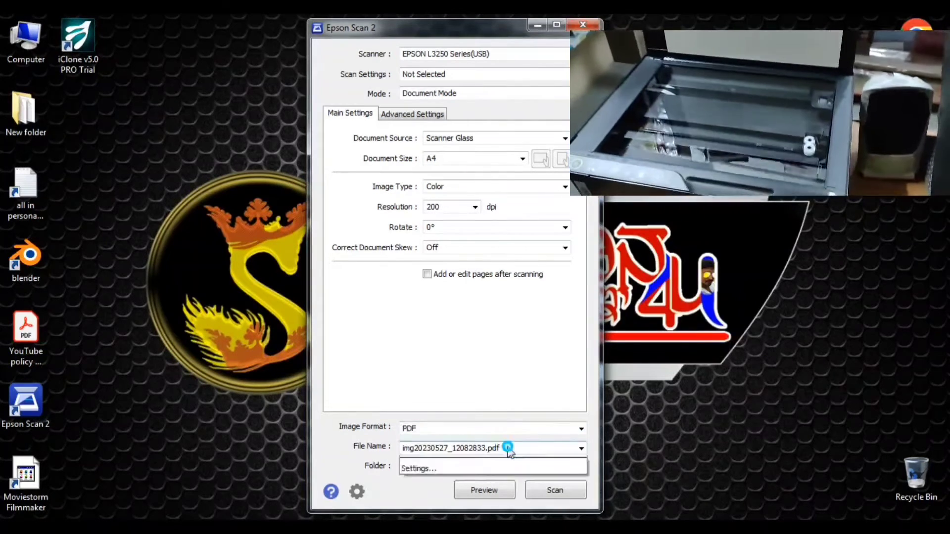
left_click(507, 447)
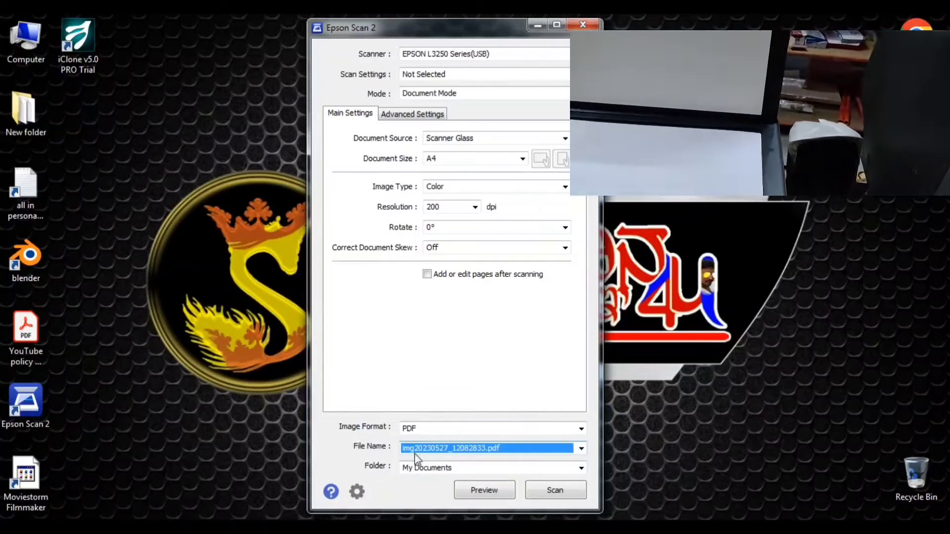
left_click(557, 494)
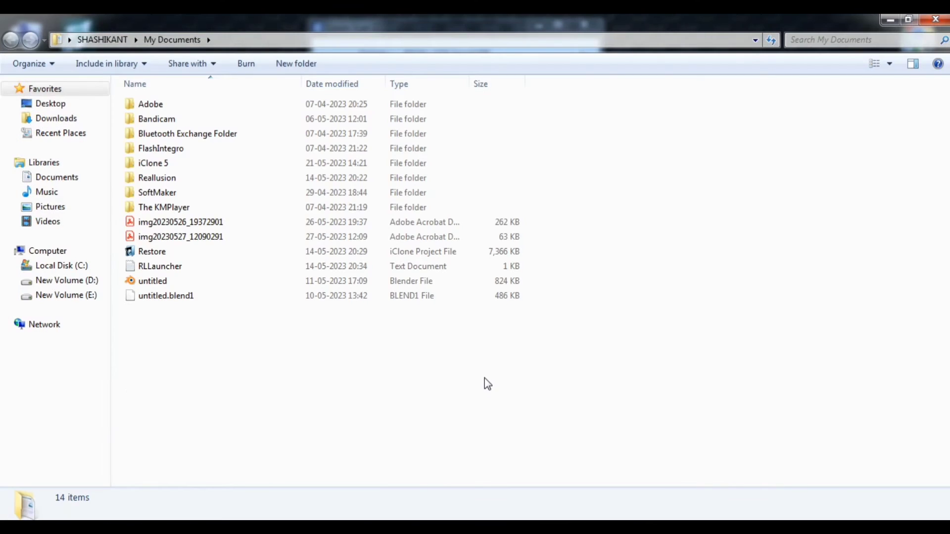
Open the scanned files img20230527_12090291 and img20230526_19372901 in turn to check their pages
left_click(175, 240)
double_click(175, 240)
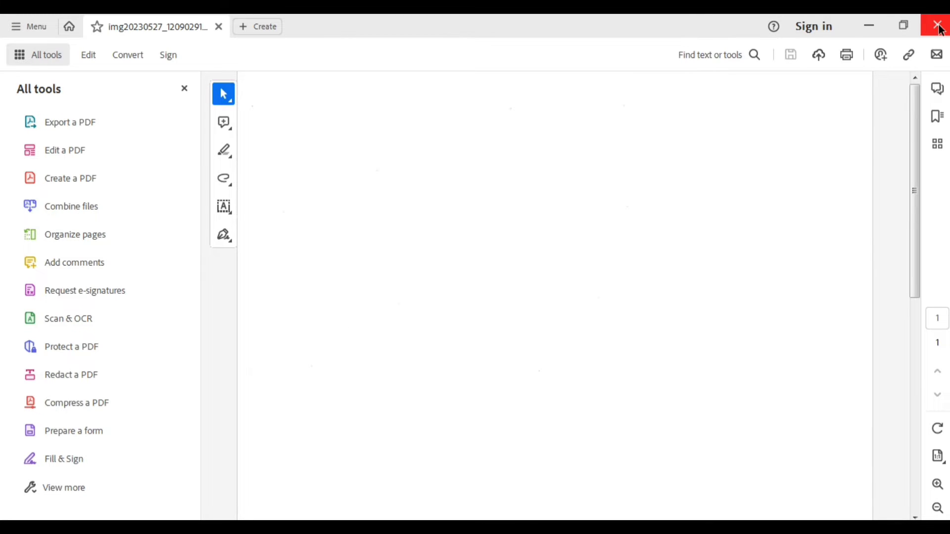
left_click(940, 28)
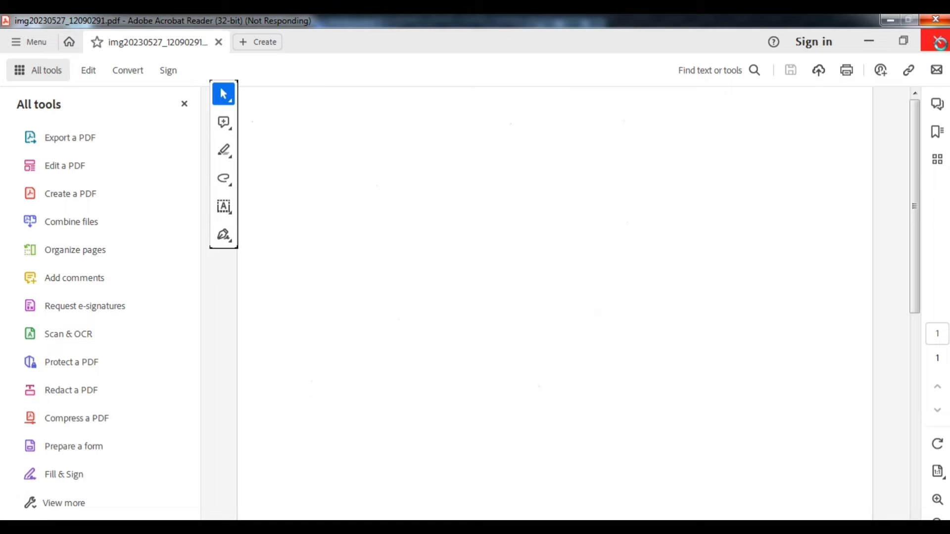
left_click(195, 221)
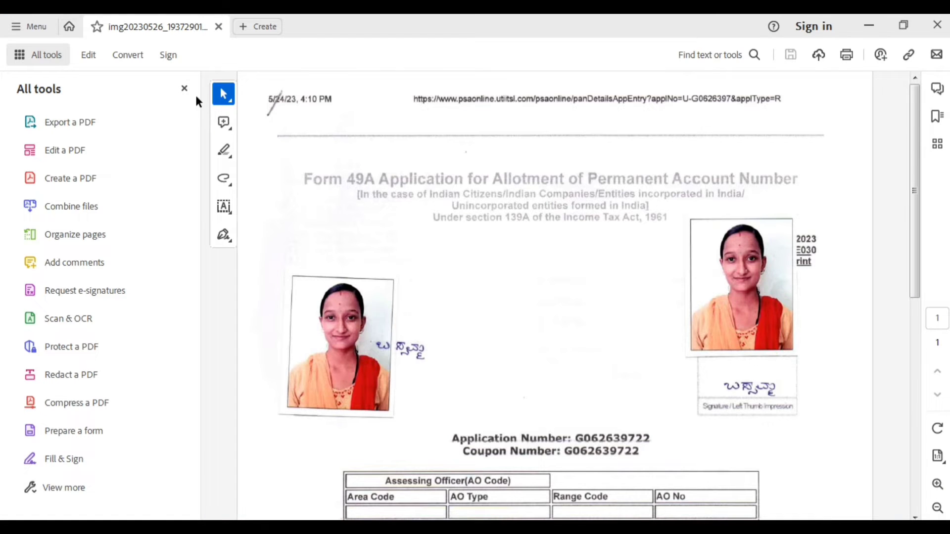
left_click(184, 91)
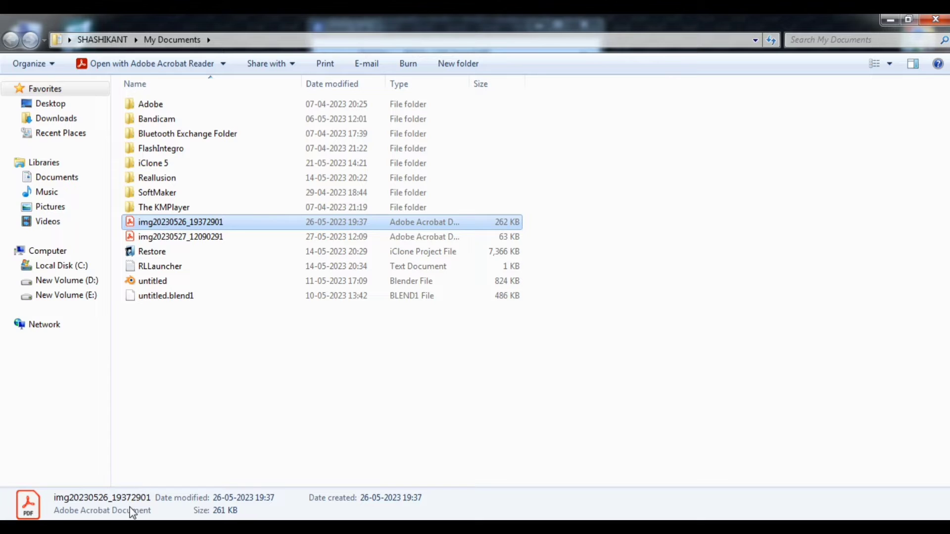
Switch to Chrome and open the Merge PDF tool on the iLovePDF website
mouse_move(105, 527)
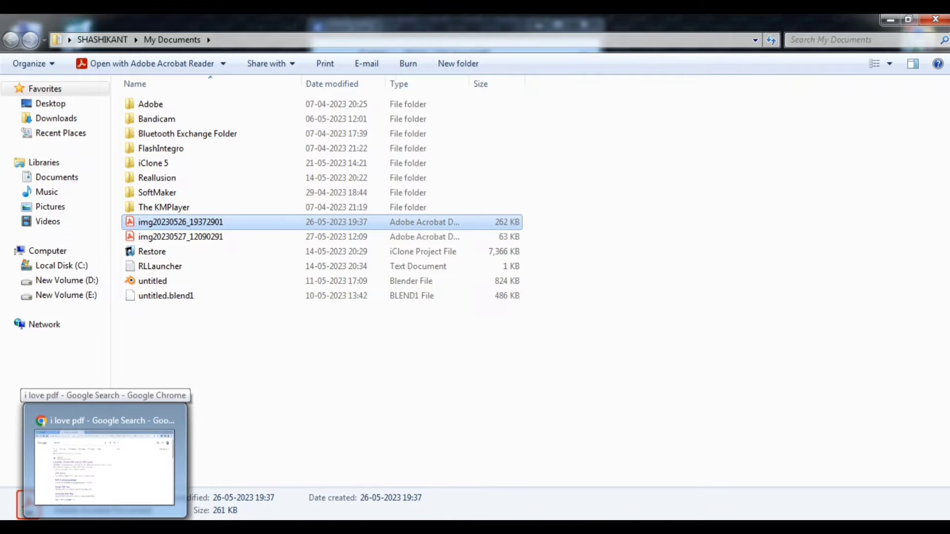
left_click(105, 467)
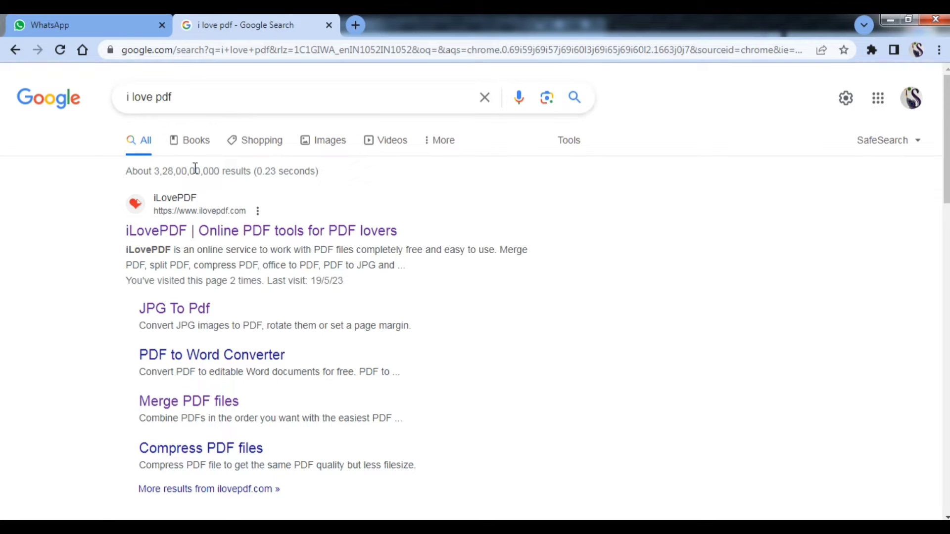
left_click(201, 236)
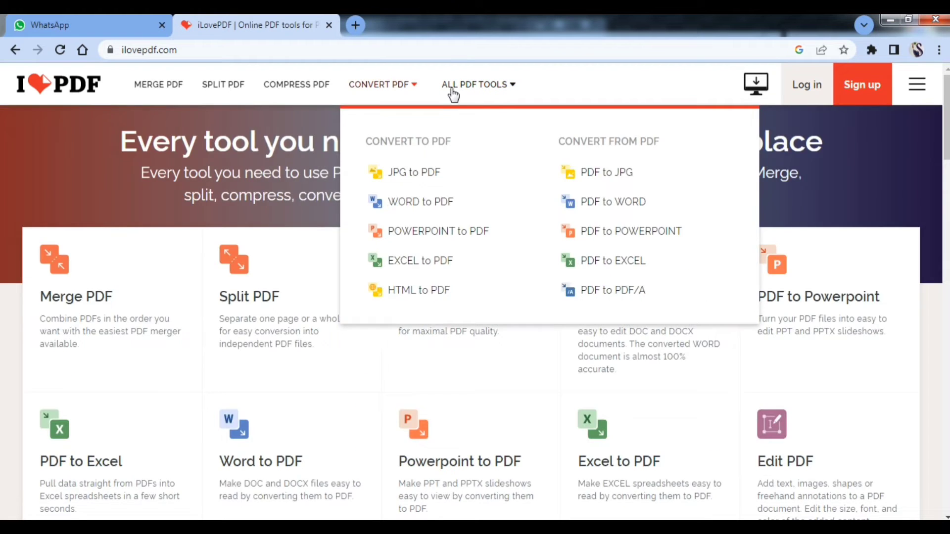
mouse_move(485, 89)
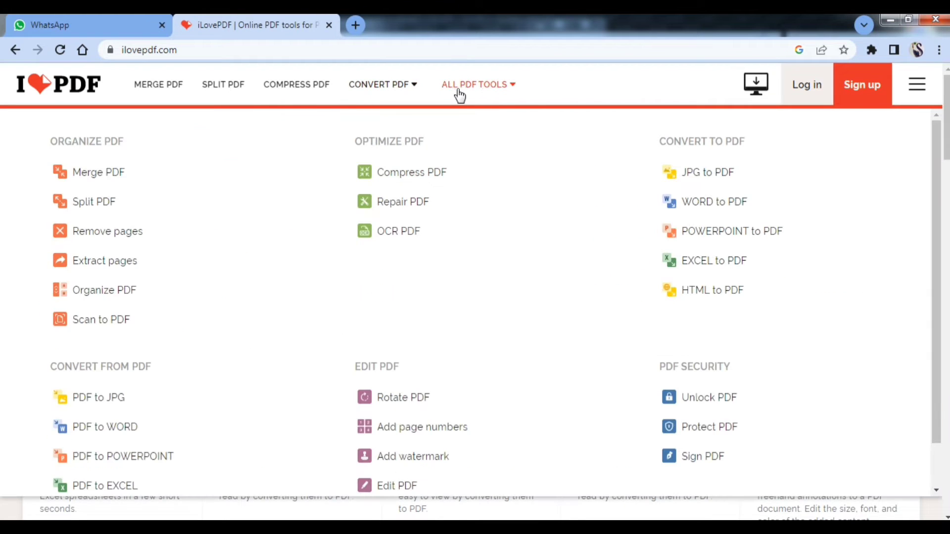
left_click(93, 182)
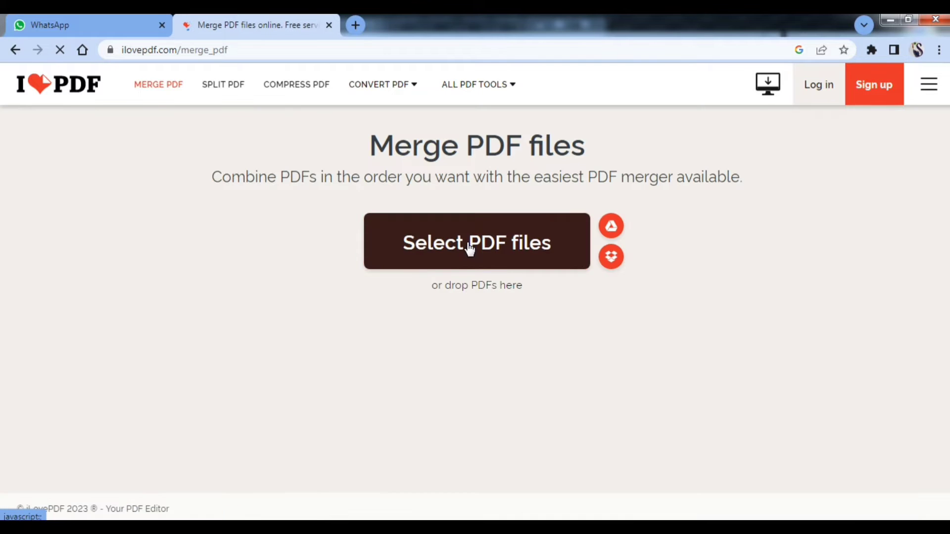
Add the PDF files 1, 2 and 3 from New folder inside the applicant's PAN CARD subfolder on drive D
left_click(470, 249)
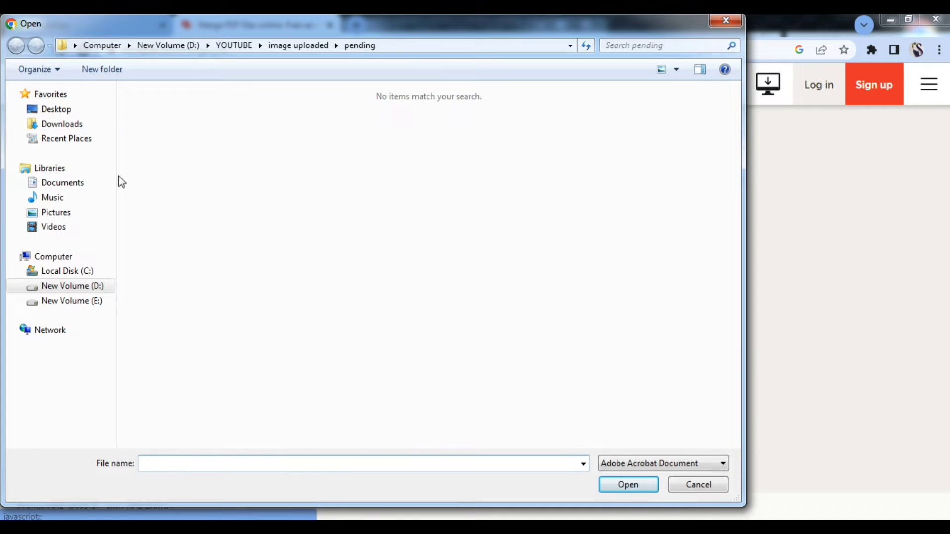
left_click(104, 287)
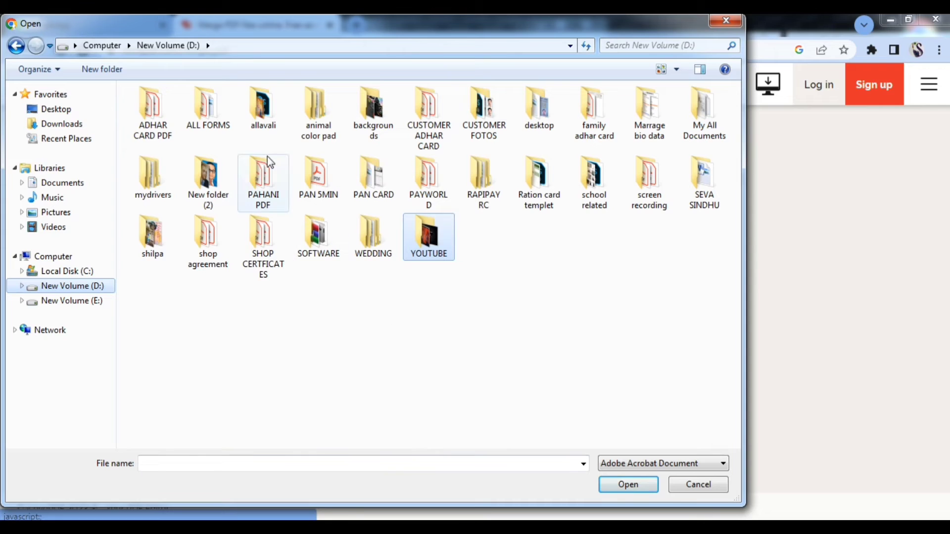
left_click(372, 182)
key("Return")
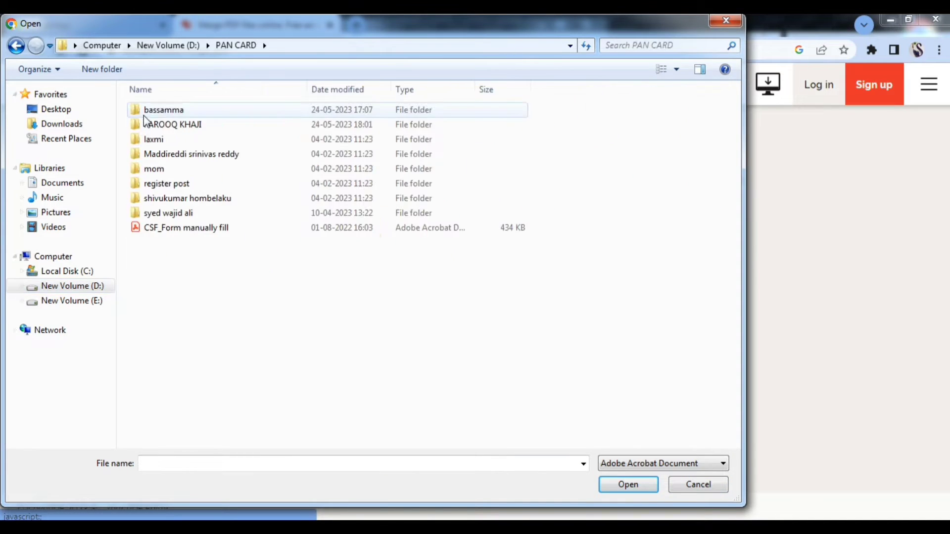
double_click(167, 111)
double_click(170, 119)
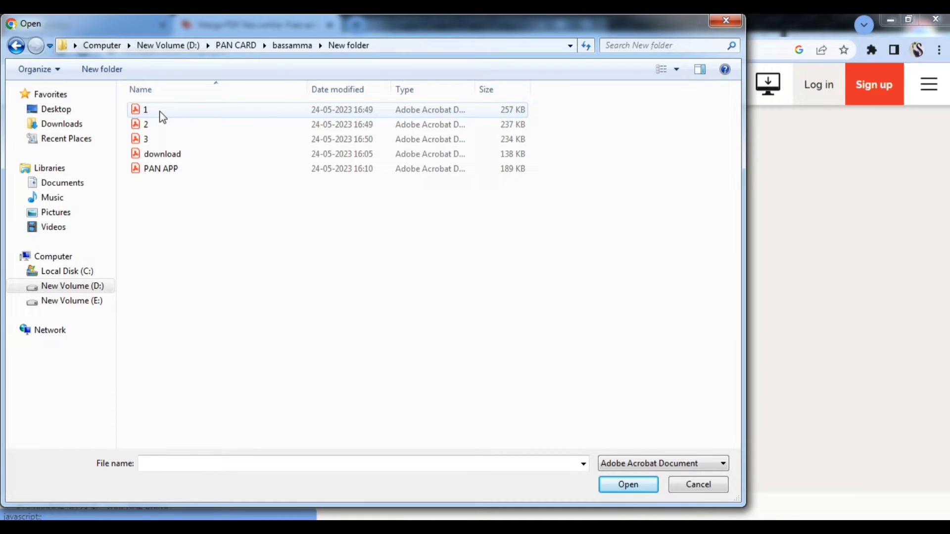
left_click(162, 116)
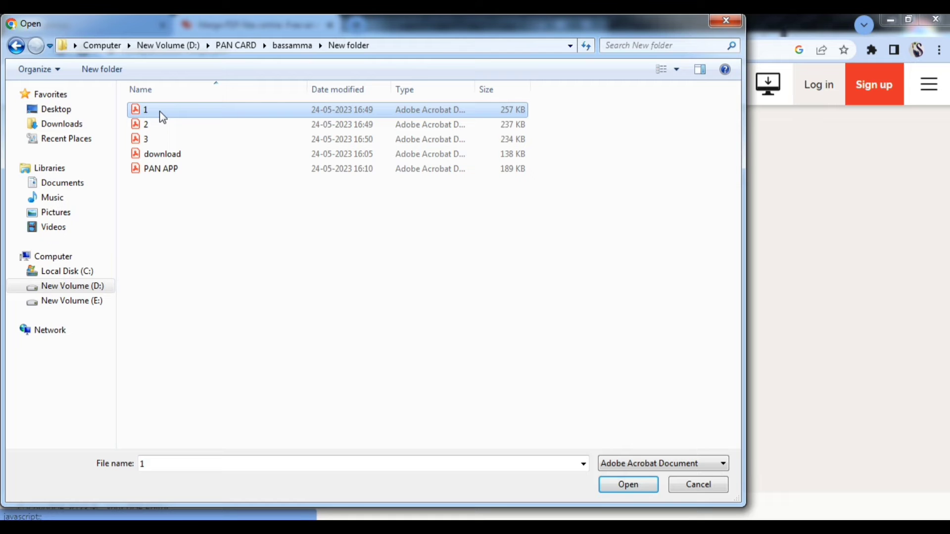
left_click(165, 139, "shift")
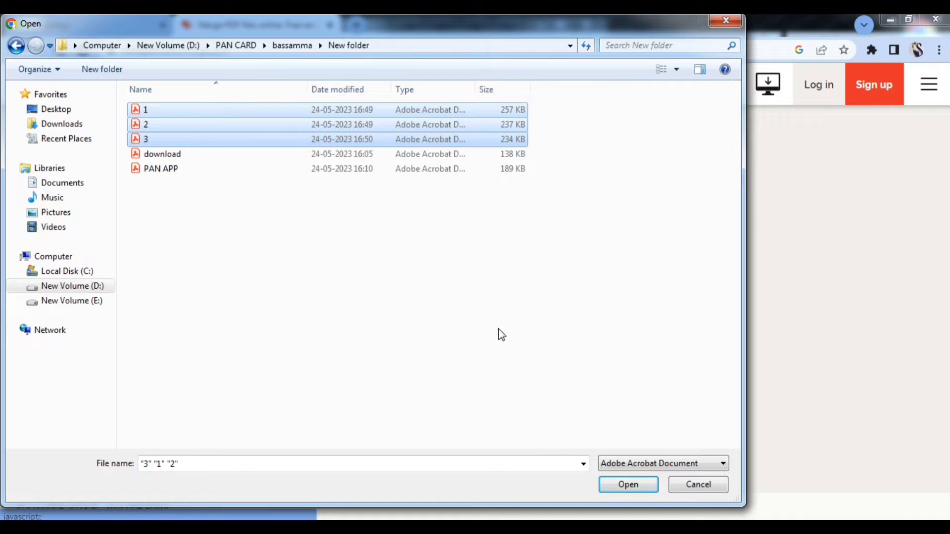
left_click(645, 491)
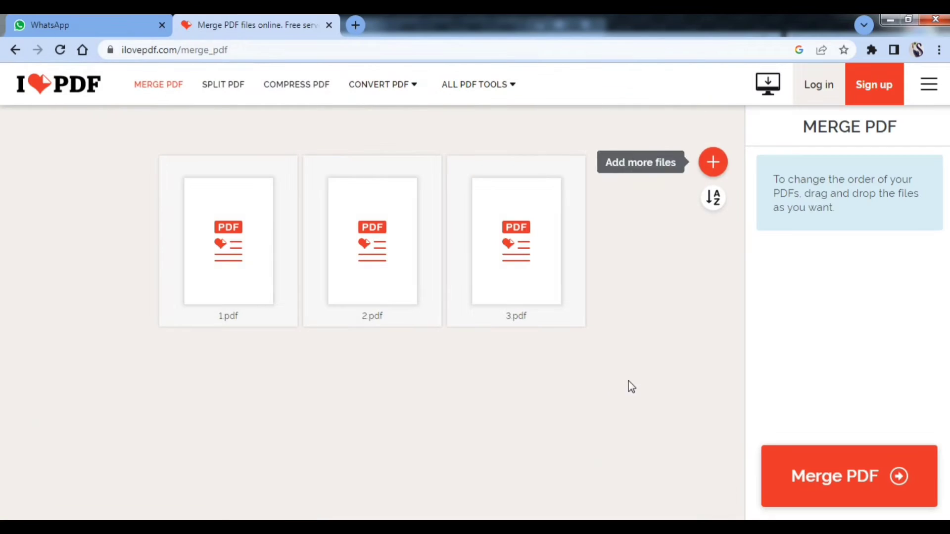
Merge the three PDFs and show the downloaded 1_2_3_merged.pdf in its folder
left_click(806, 477)
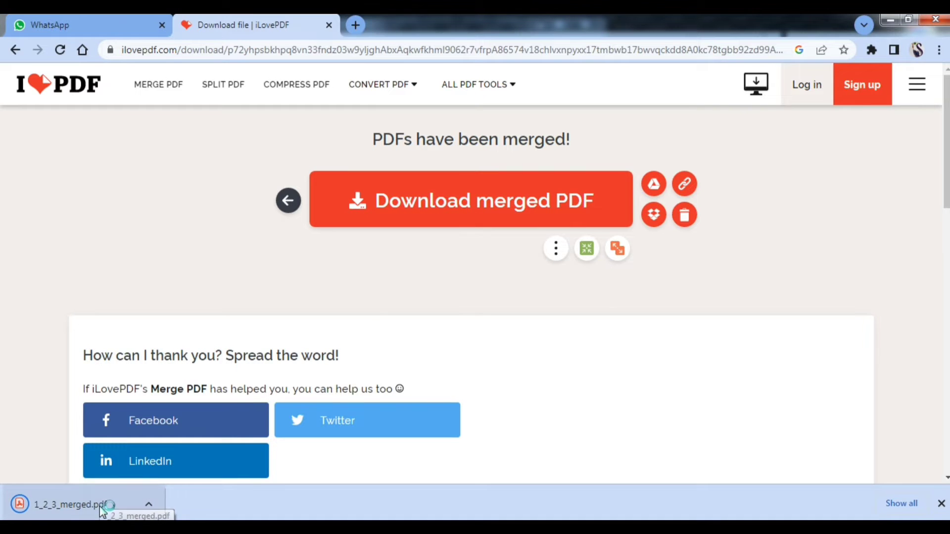
left_click(69, 509)
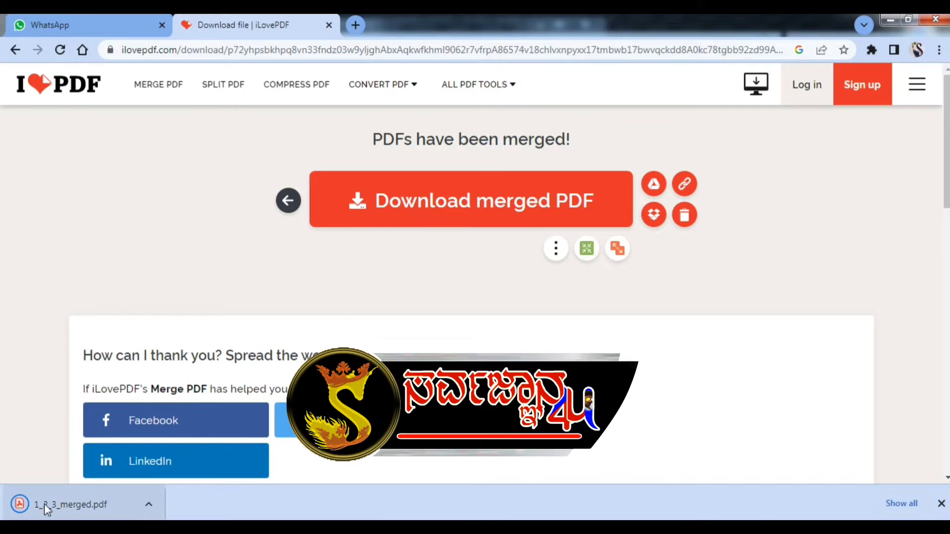
left_click(149, 505)
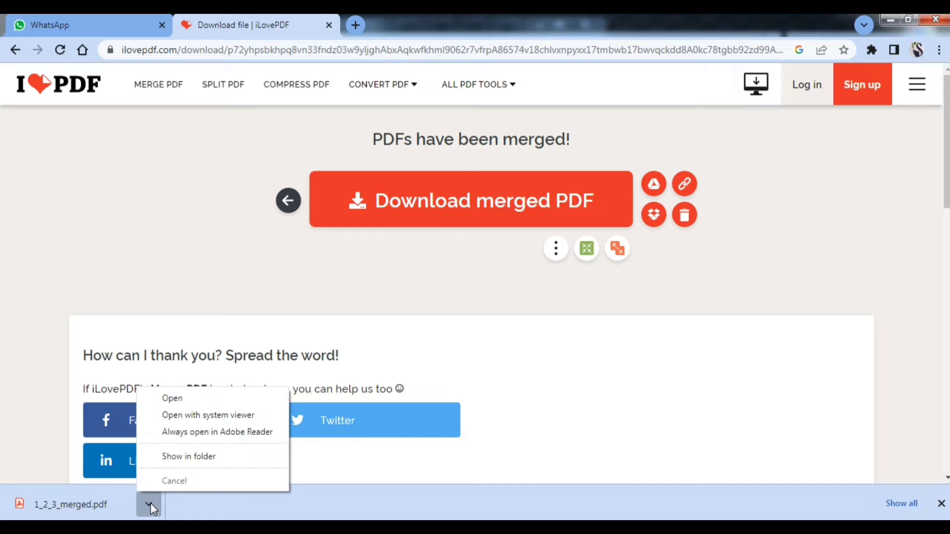
left_click(189, 456)
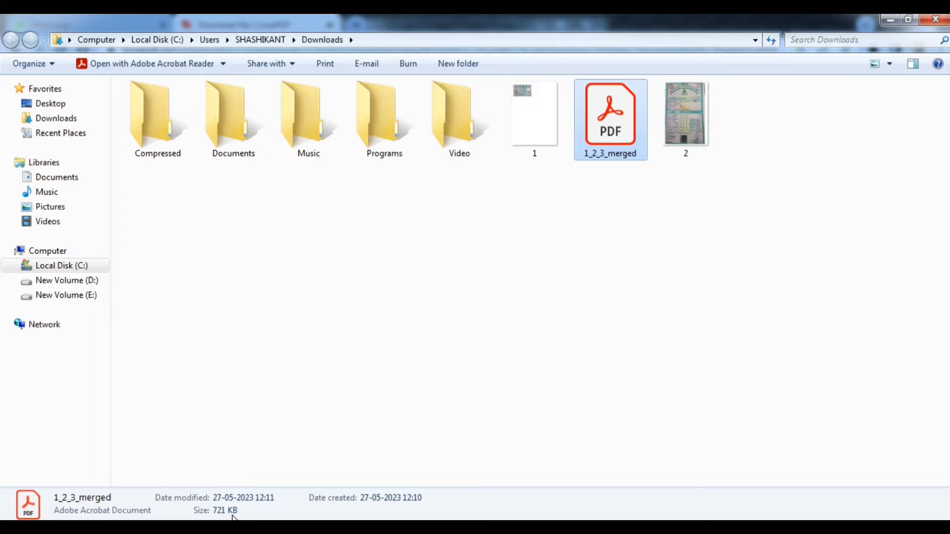
Open 1_2_3_merged.pdf and look through its merged pages
double_click(610, 134)
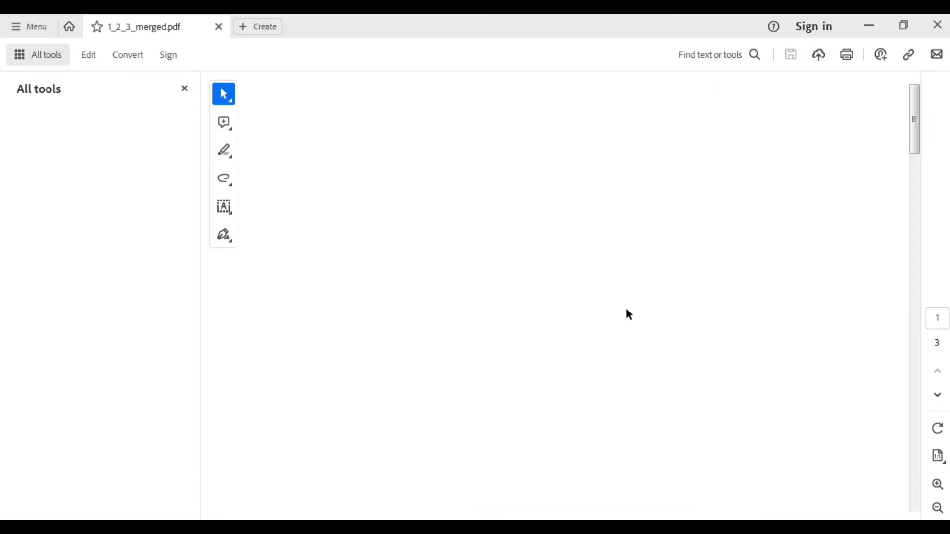
scroll(644, 338, "down", 20)
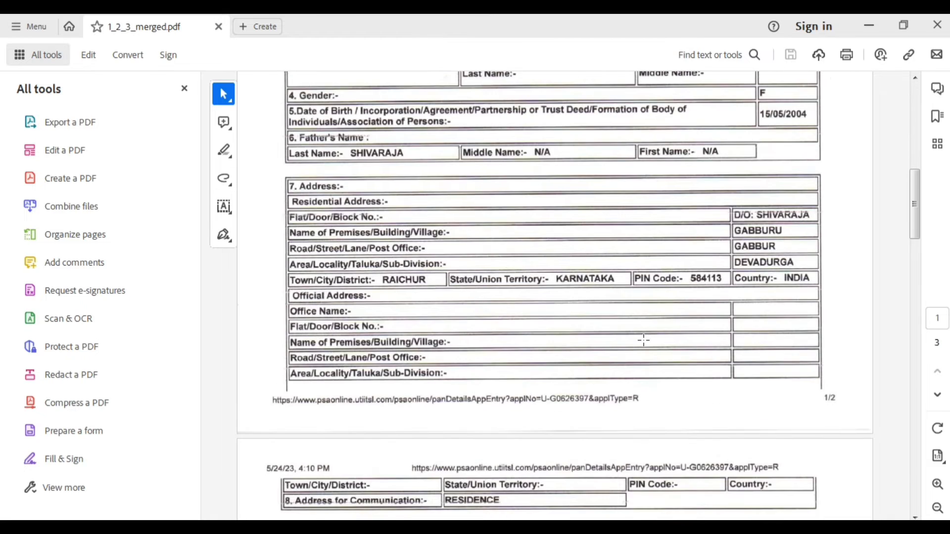
scroll(644, 338, "down", 20)
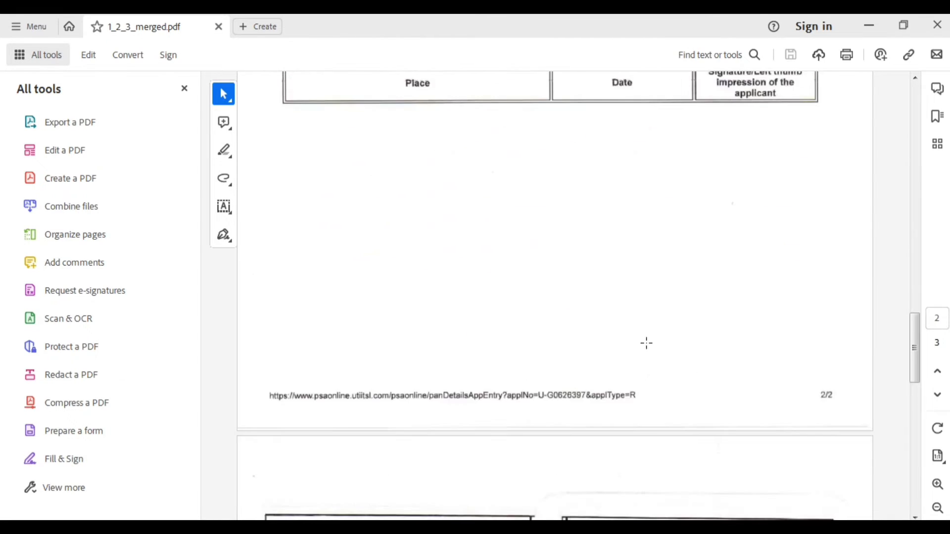
Check the Aadhaar card page at the end of the merged PDF and close the document
scroll(648, 346, "down", 4)
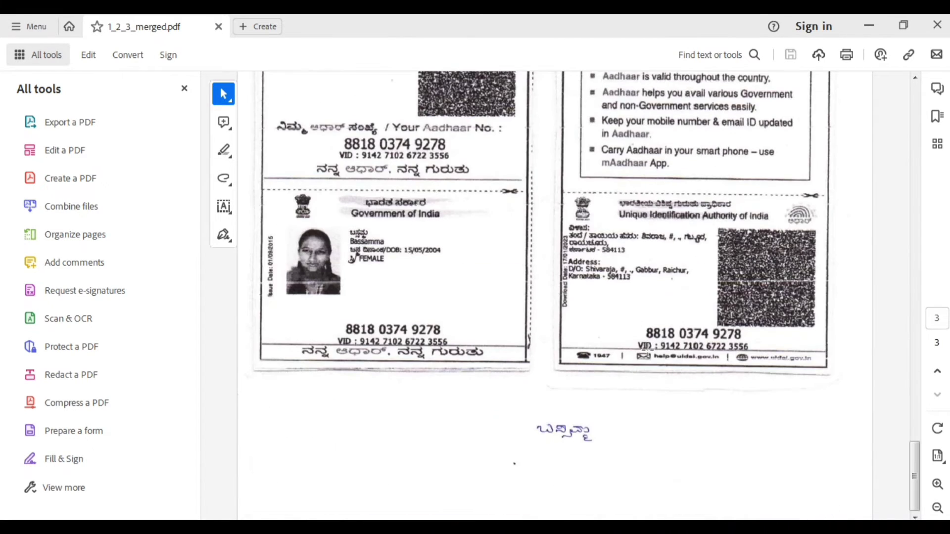
scroll(689, 304, "up", 4)
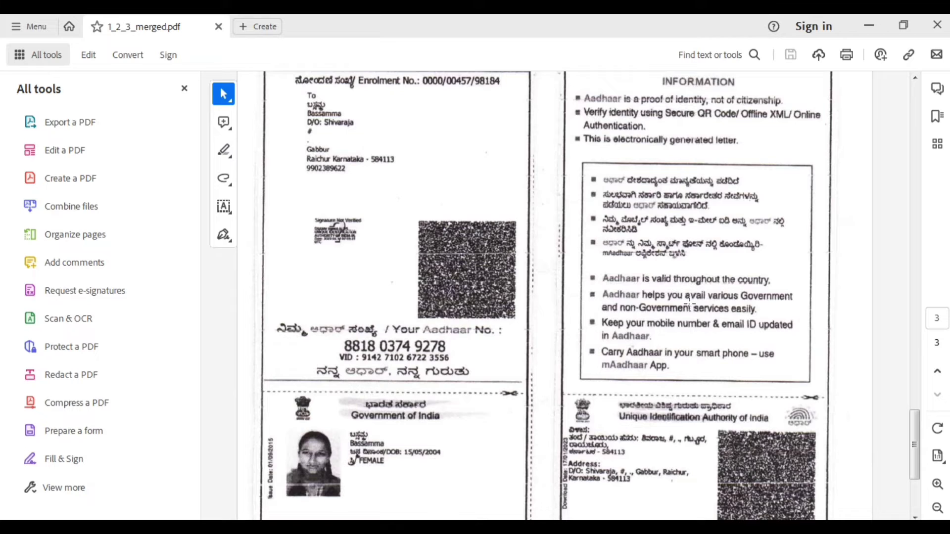
left_click(937, 25)
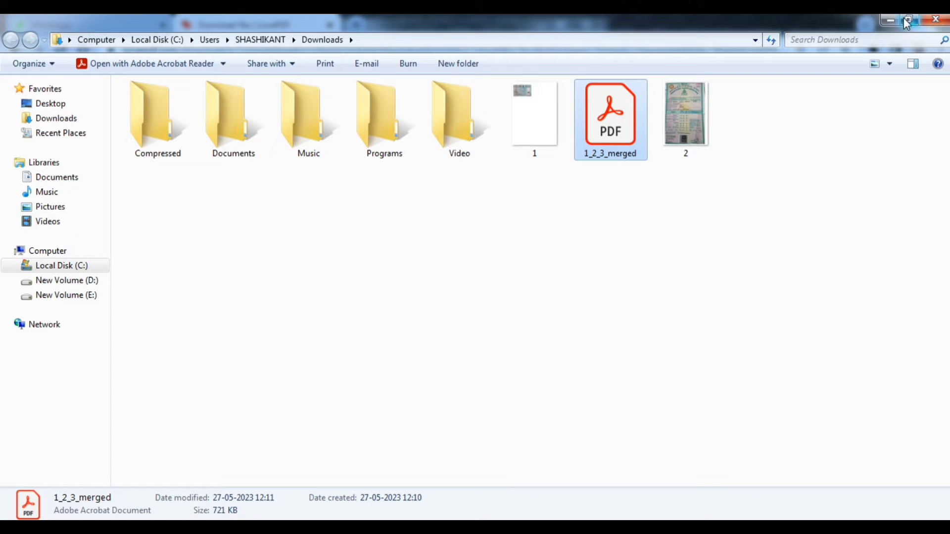
Clear away the leftover windows, including the Downloads folder, the iLovePDF browser window and the My Documents folder
left_click(926, 25)
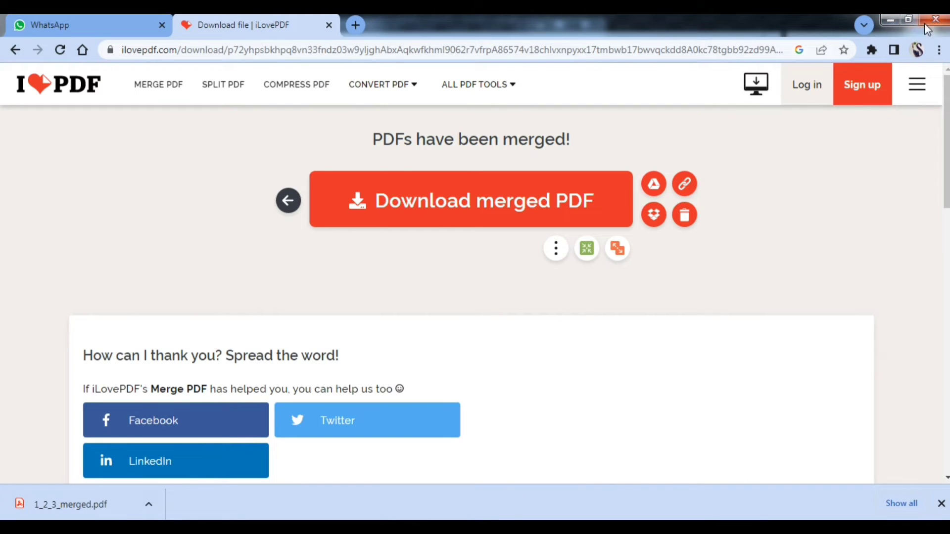
left_click(930, 24)
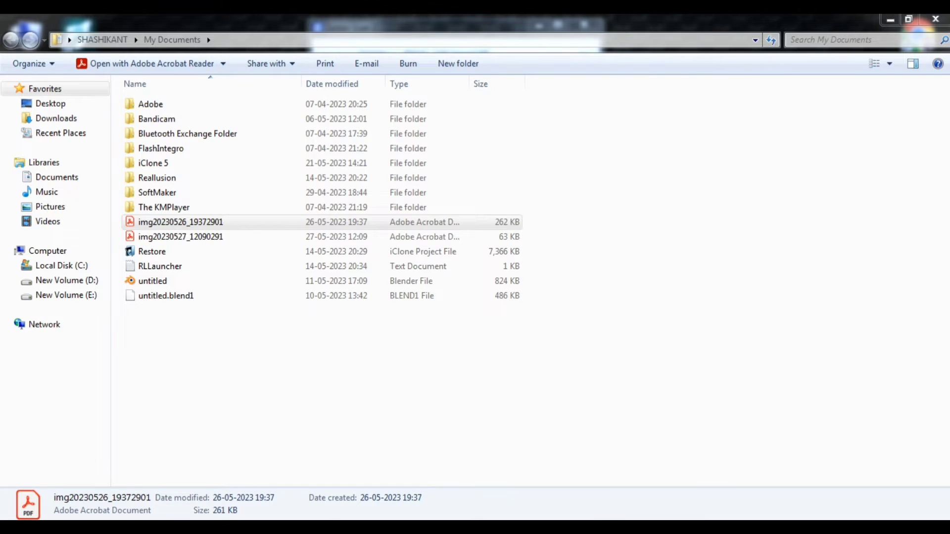
key("alt+Tab")
left_click(597, 25)
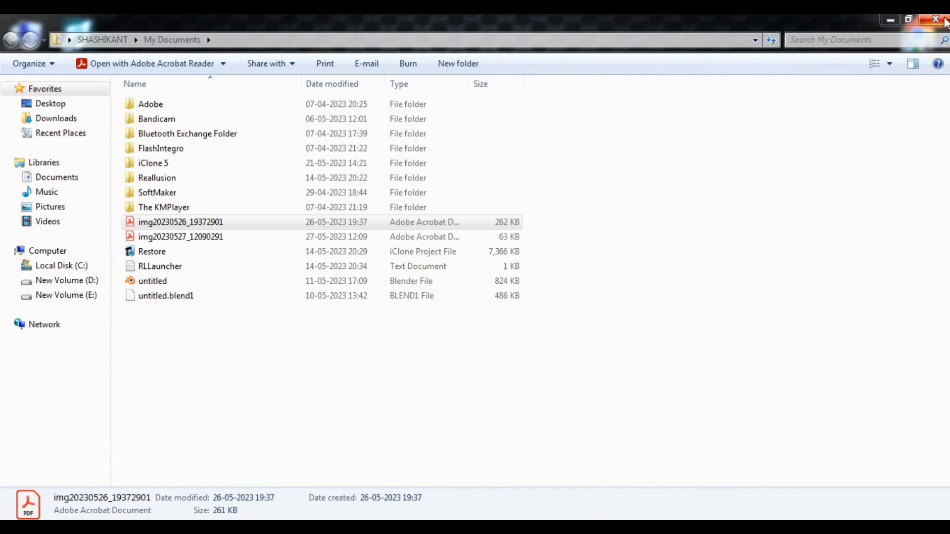
left_click(945, 22)
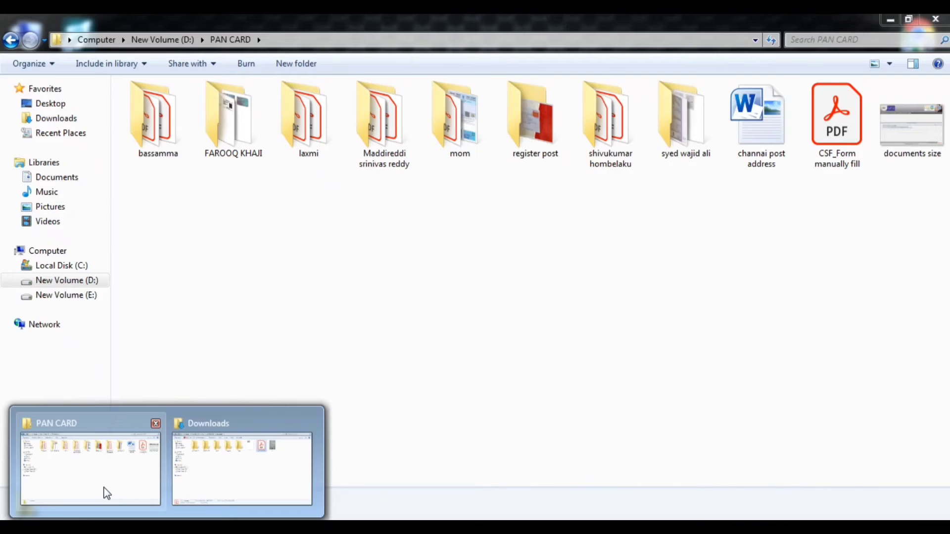
Open the applicant's subfolder inside the PAN CARD folder on drive D and refresh its file listing
left_click(103, 491)
left_click(160, 142)
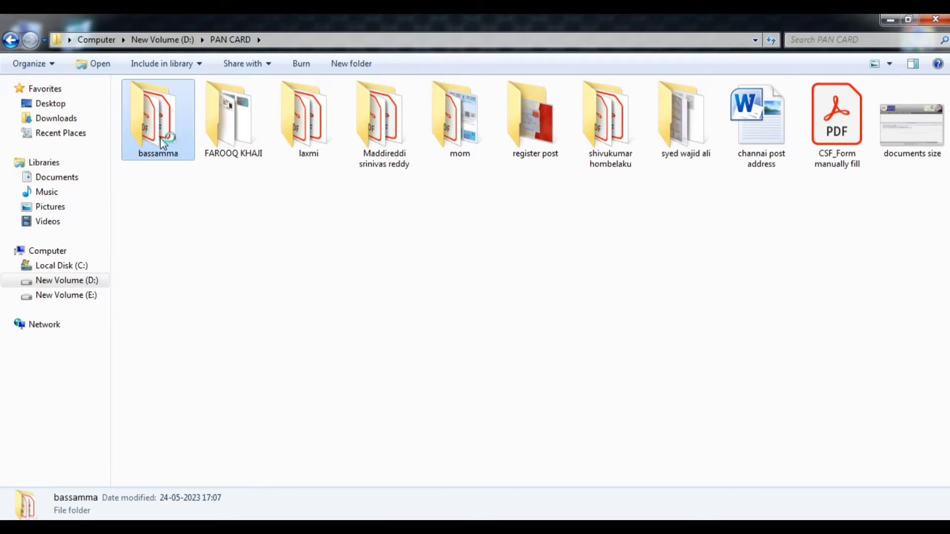
double_click(159, 142)
right_click(369, 293)
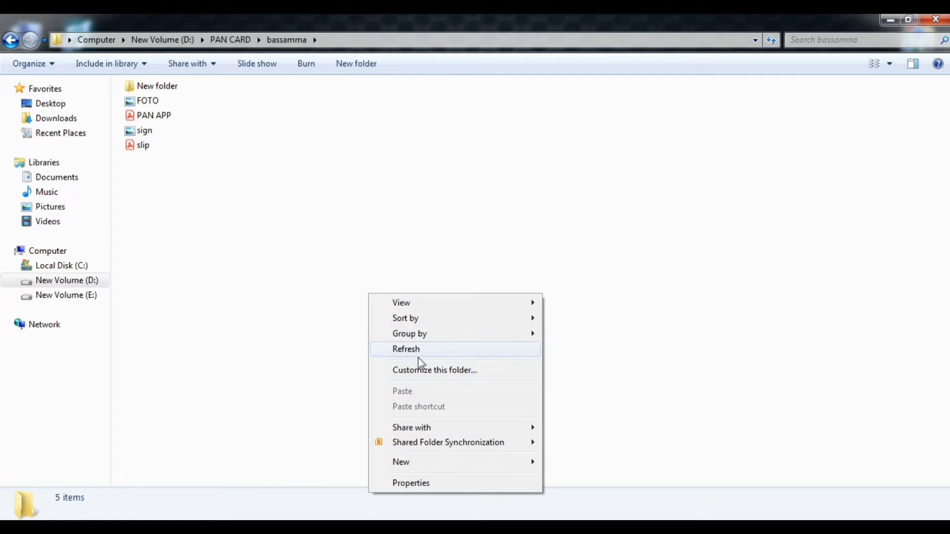
left_click(426, 353)
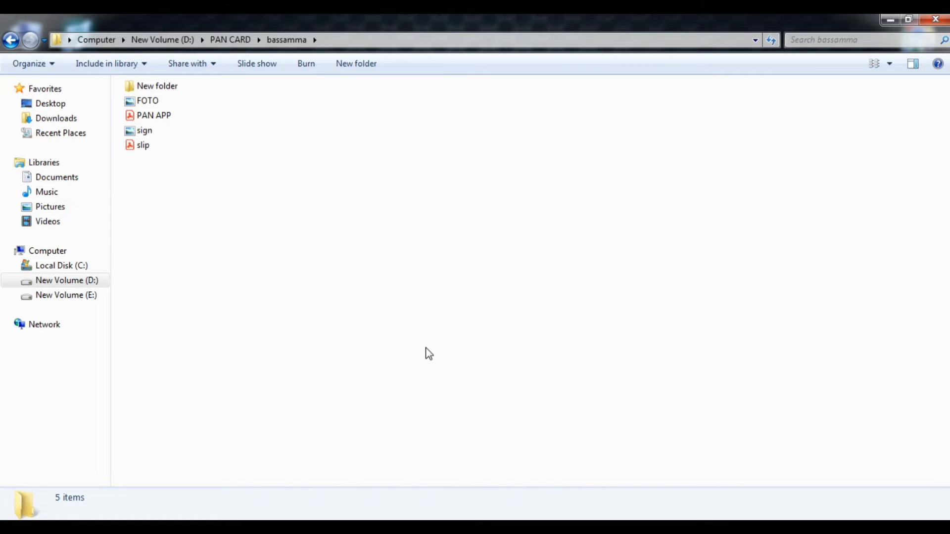
right_click(346, 275)
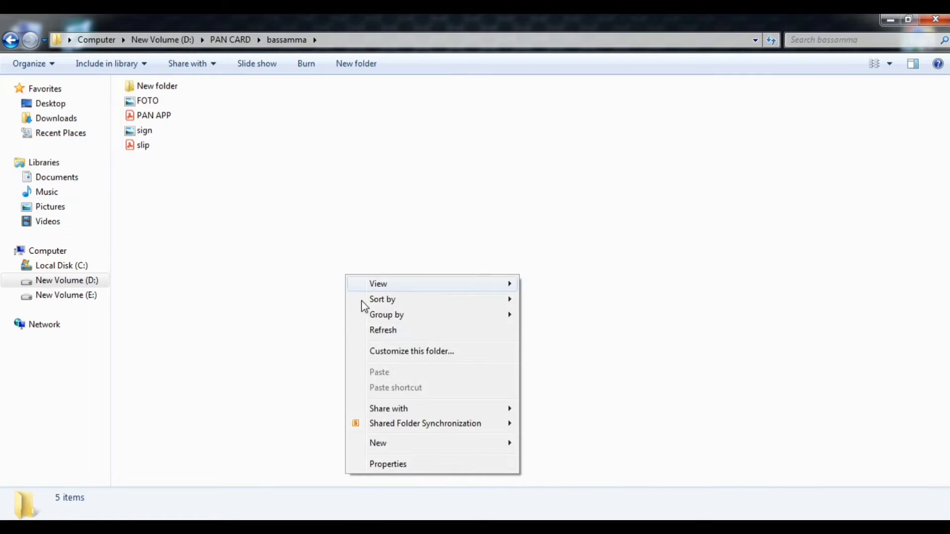
left_click(380, 330)
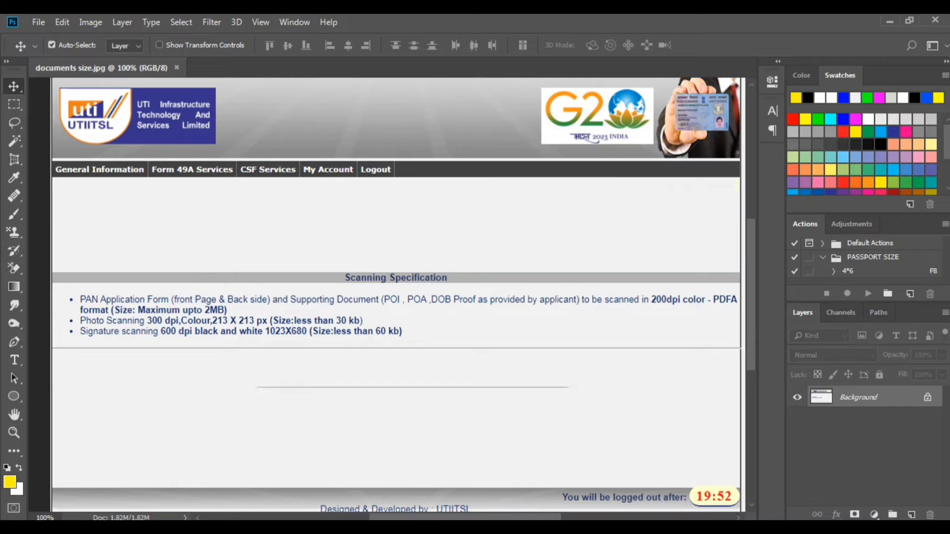
Open the scanned form 1.pdf from New folder in the applicant's subfolder and hide the All tools pane
left_click(112, 479)
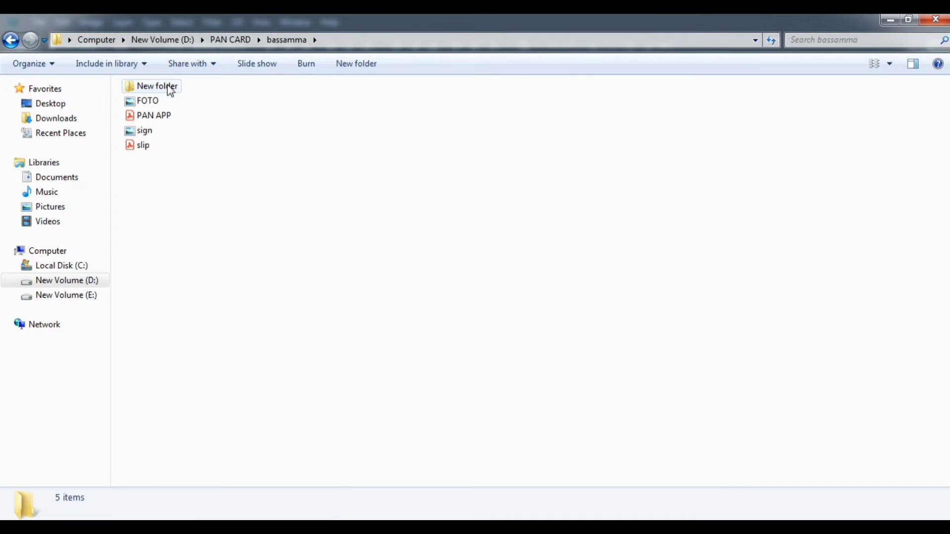
double_click(165, 87)
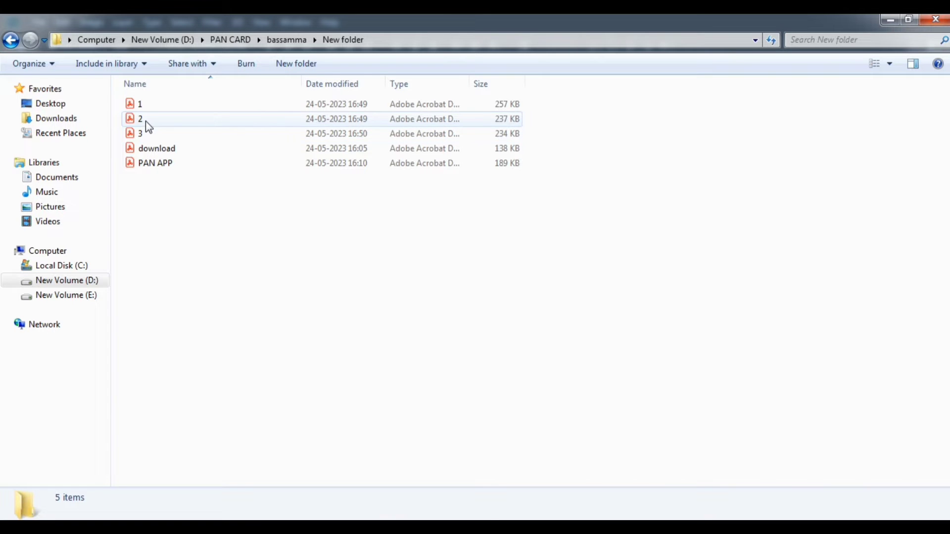
left_click(148, 103)
double_click(148, 103)
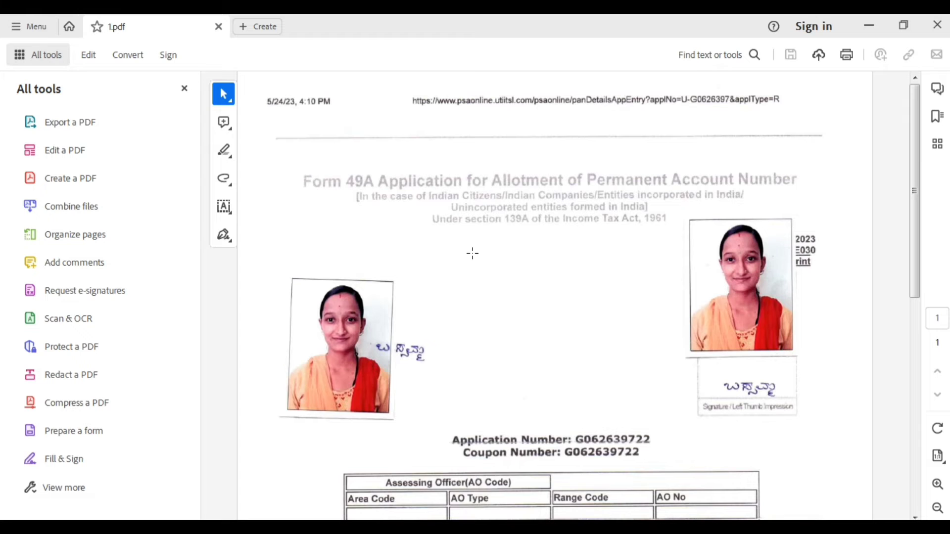
left_click(186, 88)
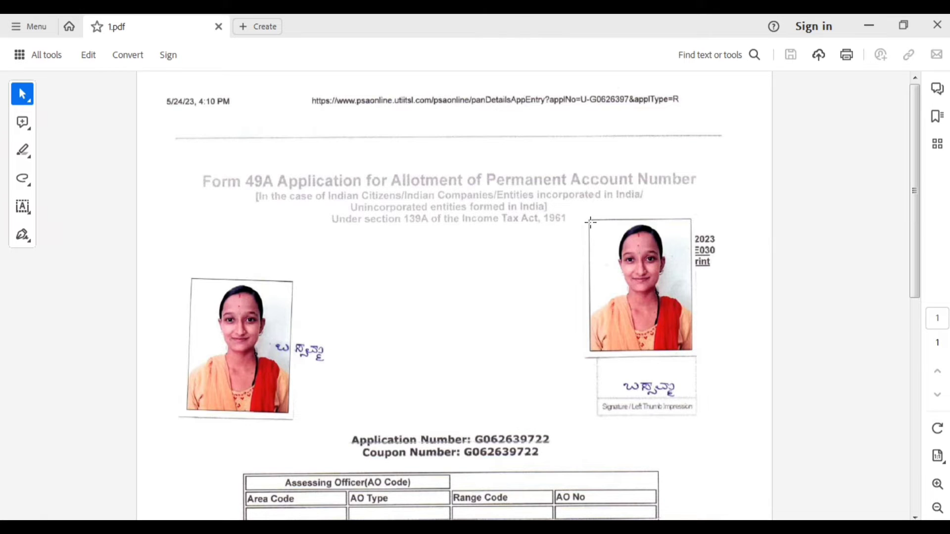
left_click_drag(590, 222, 689, 347)
left_click(592, 228)
left_click(674, 278)
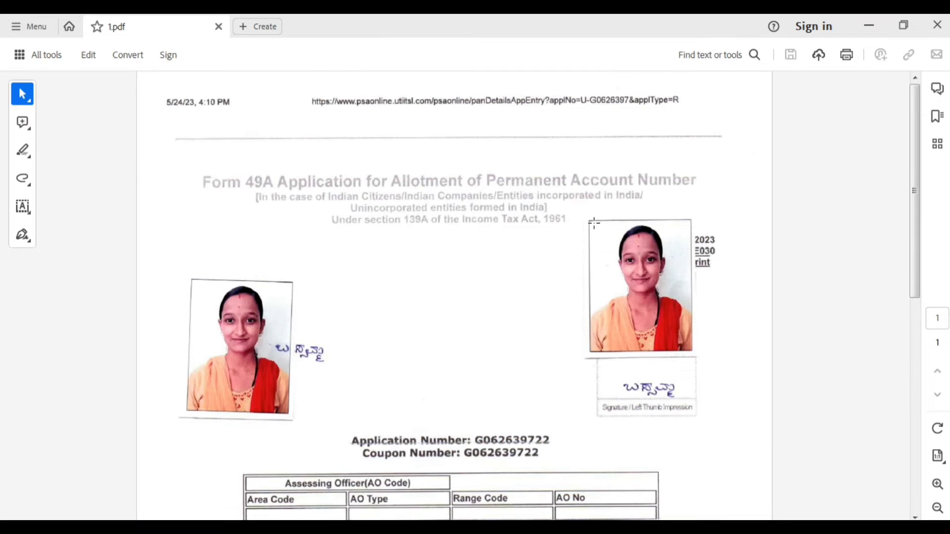
Select the applicant photo above the signature box on Form 49A, copy it and minimize the PDF viewer
left_click_drag(592, 224, 692, 350)
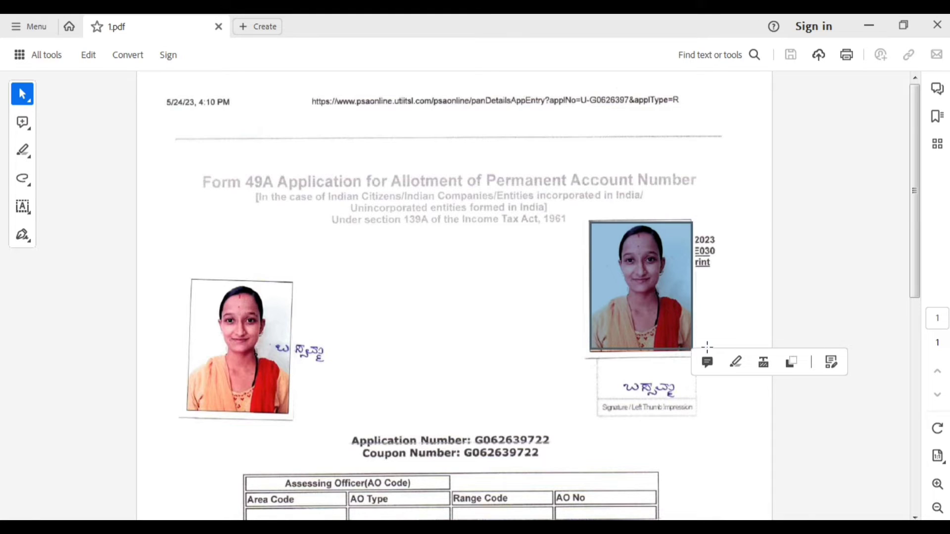
left_click(789, 366)
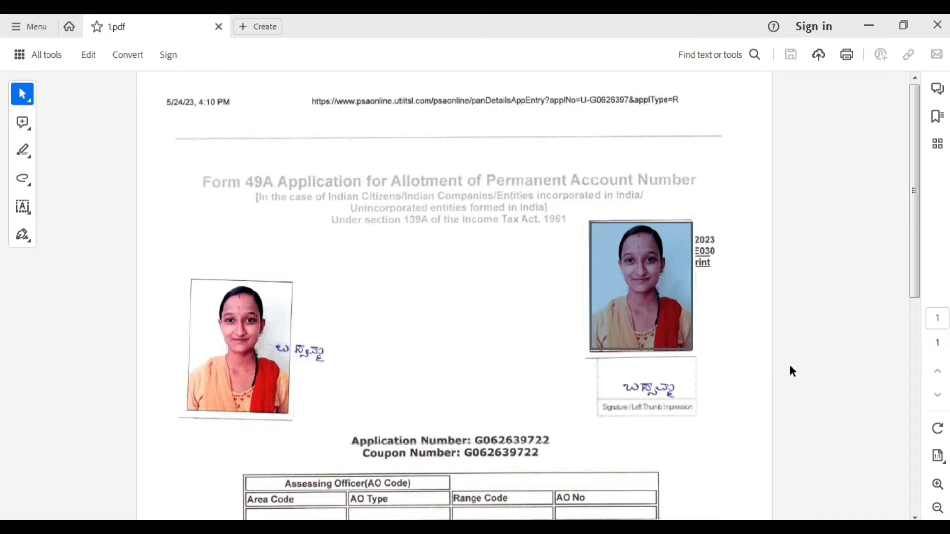
left_click(869, 31)
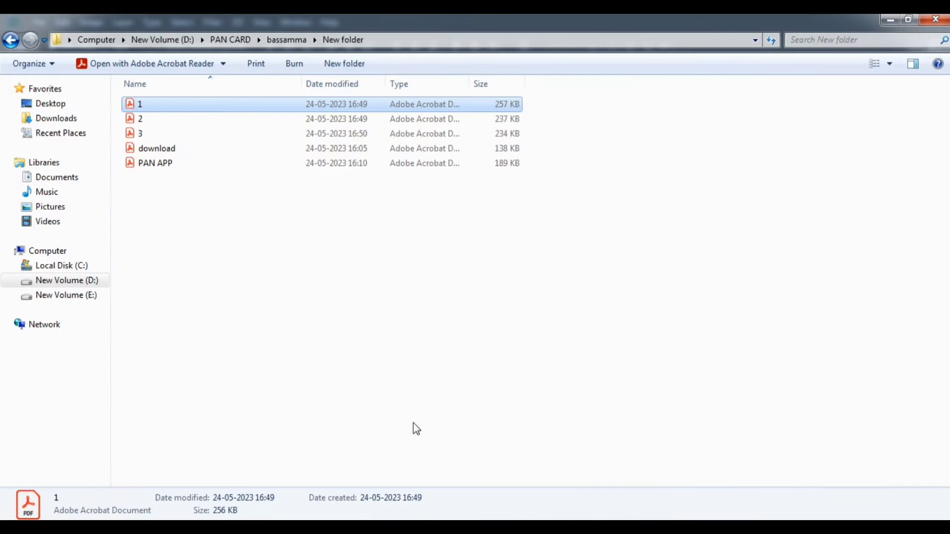
Switch to Photoshop and set up a new document with a width and height of 213 pixels each
left_click(395, 527)
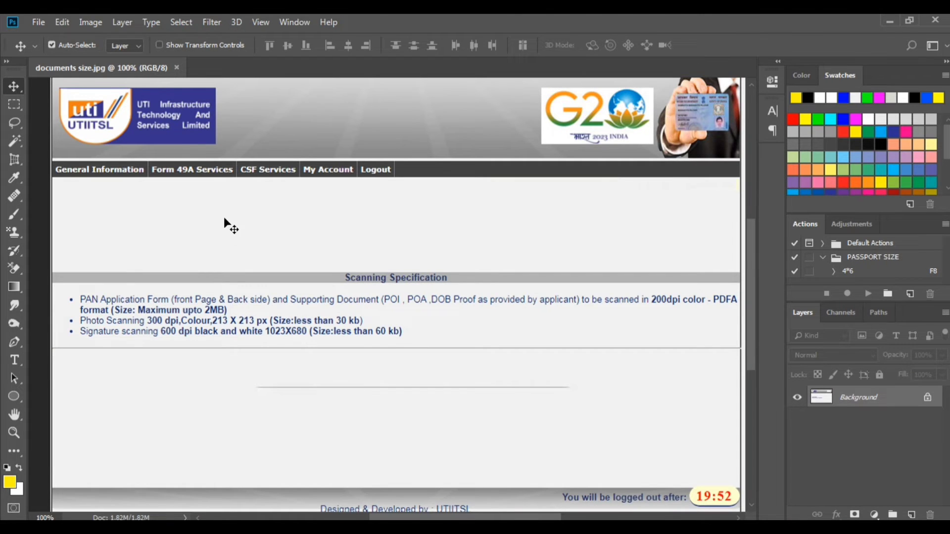
left_click(39, 23)
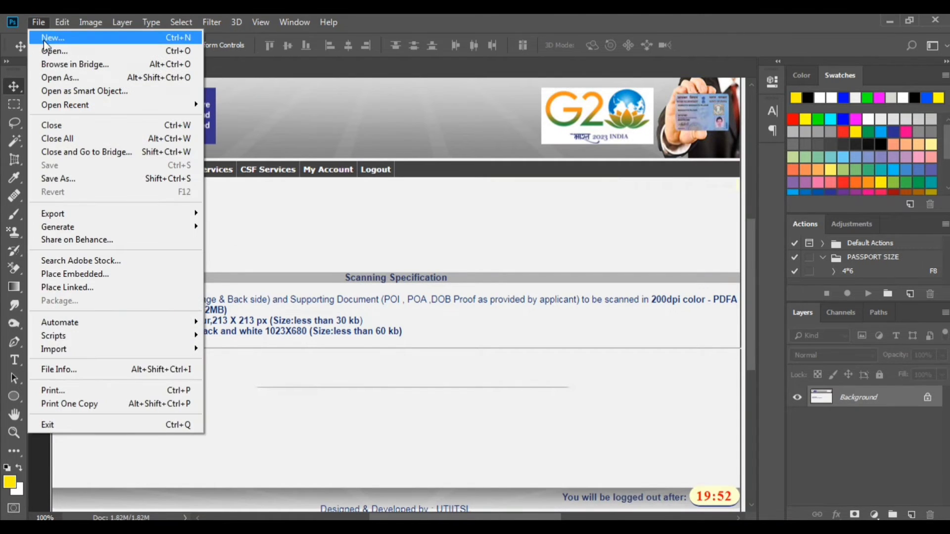
left_click(43, 39)
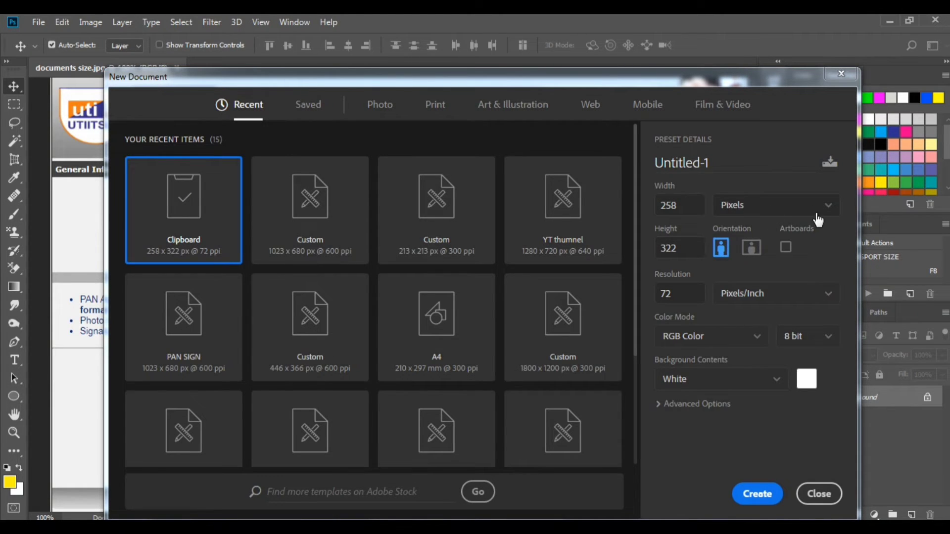
left_click(688, 209)
left_click(687, 205)
left_click_drag(693, 205, 652, 212)
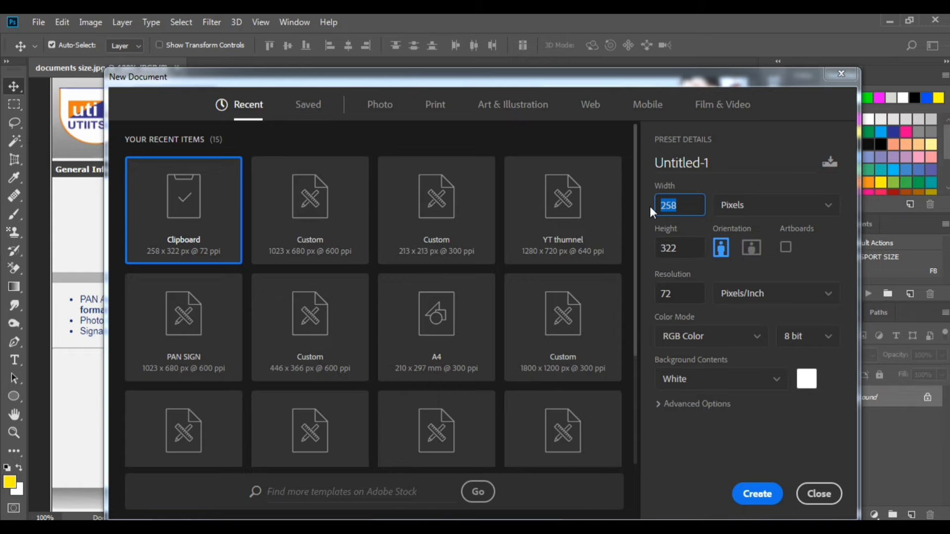
type("213")
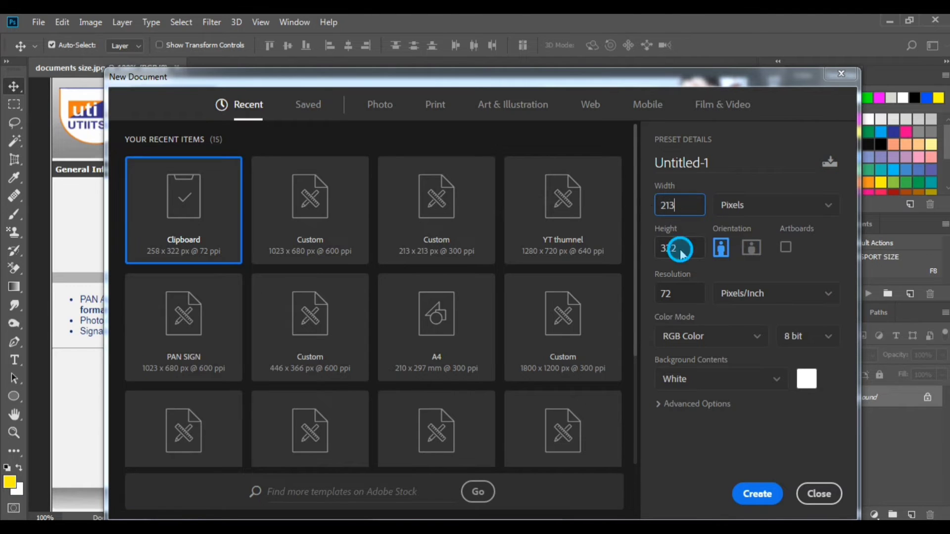
left_click_drag(674, 248, 657, 255)
type("213")
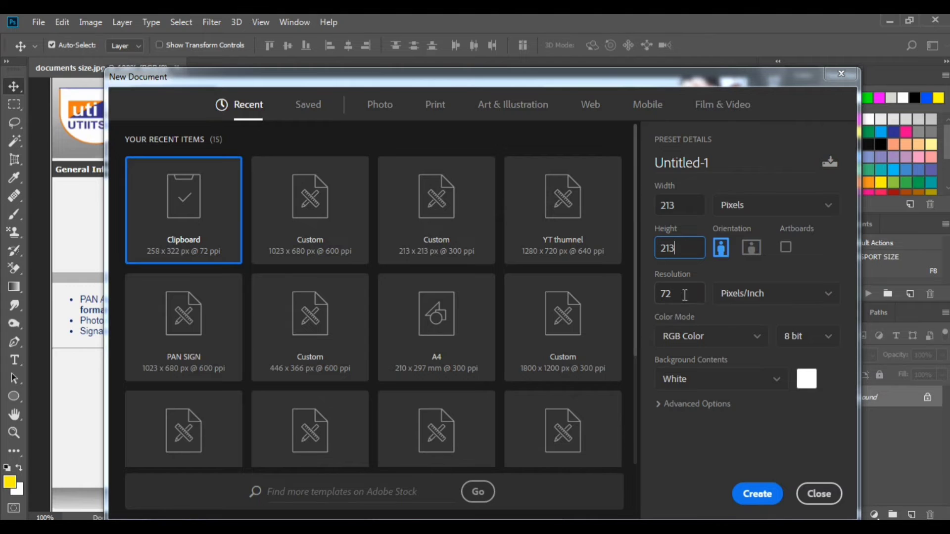
Set the resolution to 300 pixels/inch, compare it with the photo scanning specification and create the document
left_click_drag(685, 296, 647, 297)
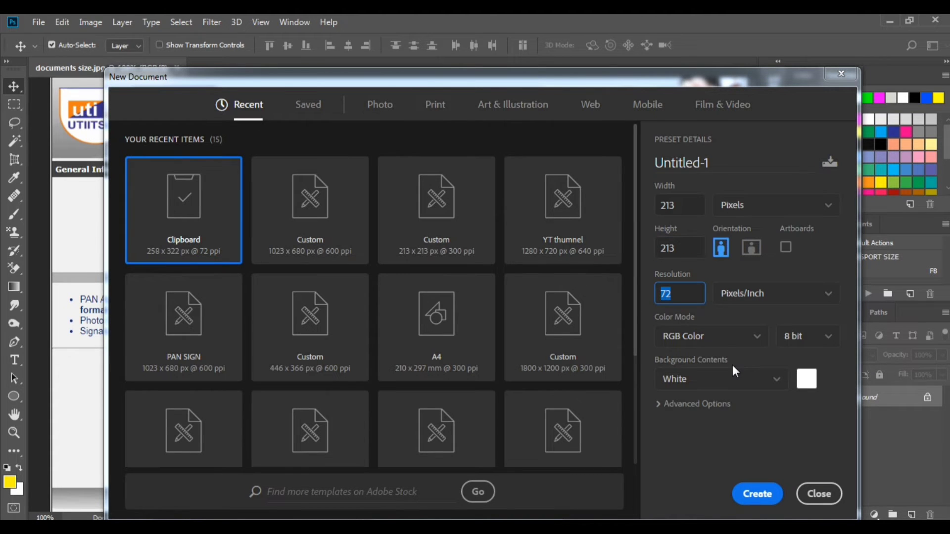
type("300")
left_click_drag(271, 82, 386, 72)
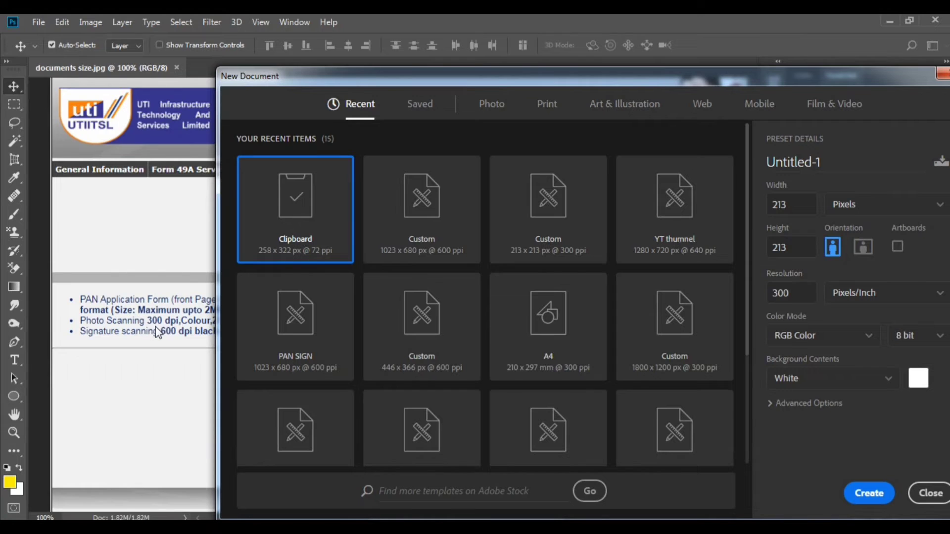
left_click_drag(572, 76, 447, 60)
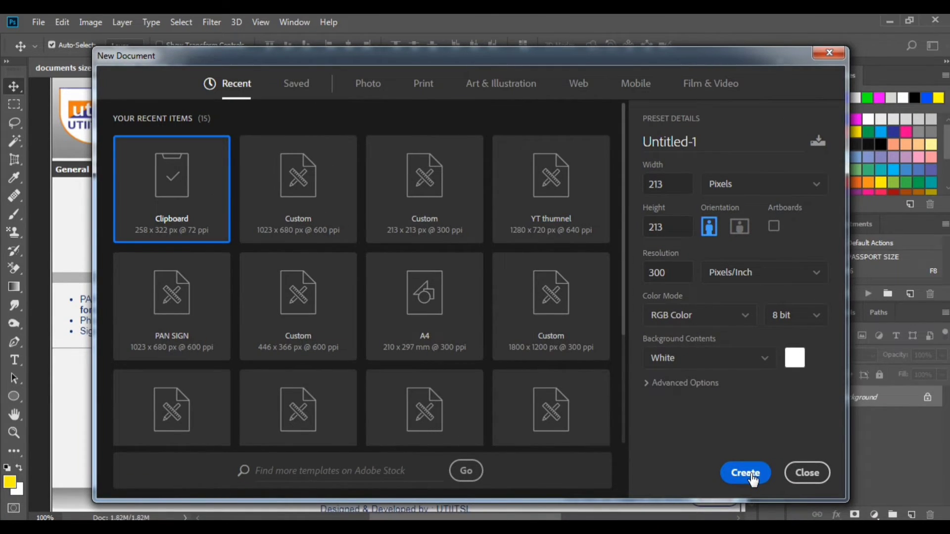
left_click(748, 474)
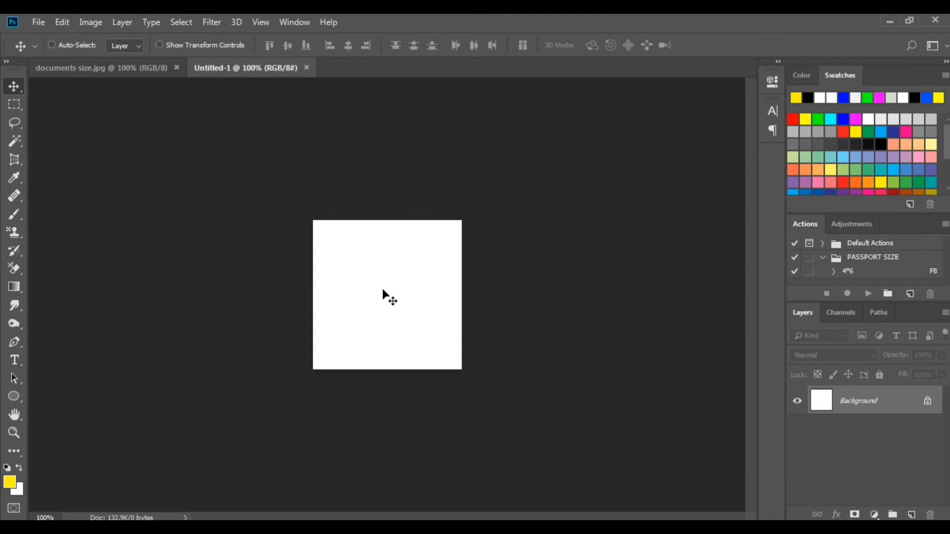
Paste the copied applicant photo into the blank canvas and centre it horizontally along the canvas's upper edge
left_click(63, 23)
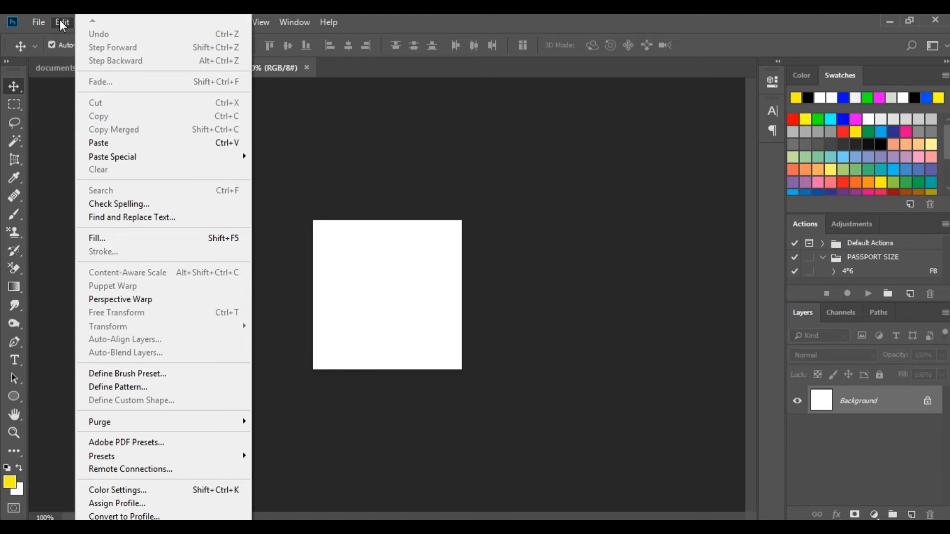
left_click(109, 144)
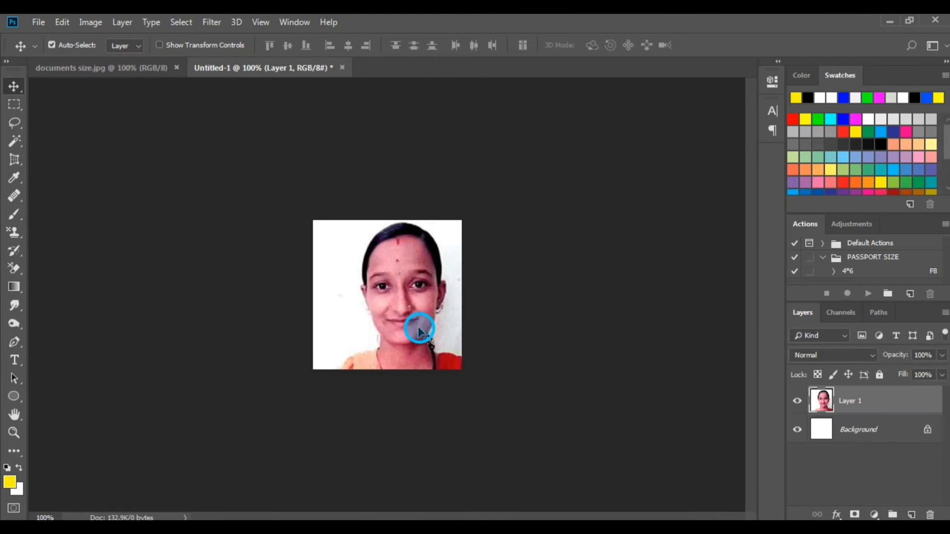
left_click_drag(394, 331, 384, 335)
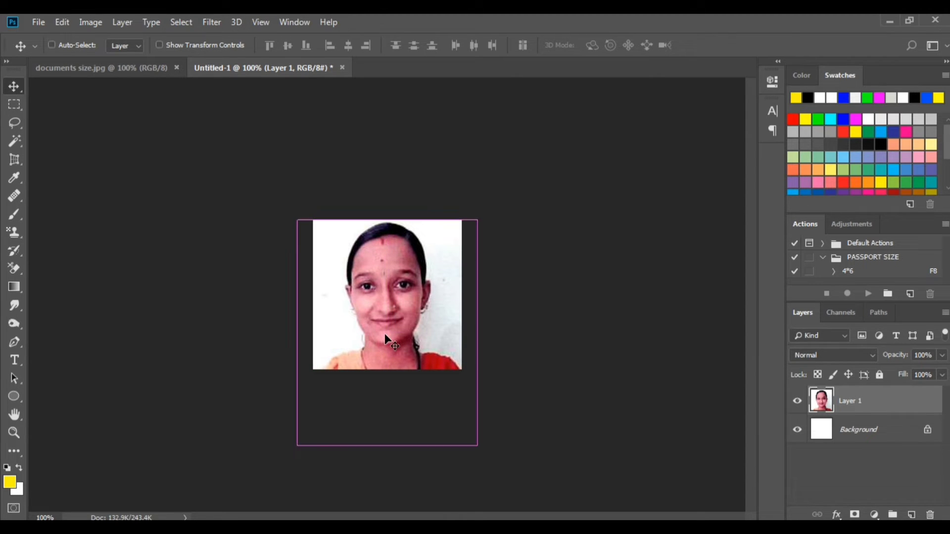
Scale the pasted photo to about 82% to match the canvas width, then reduce its height to about 94%
key("ctrl+t")
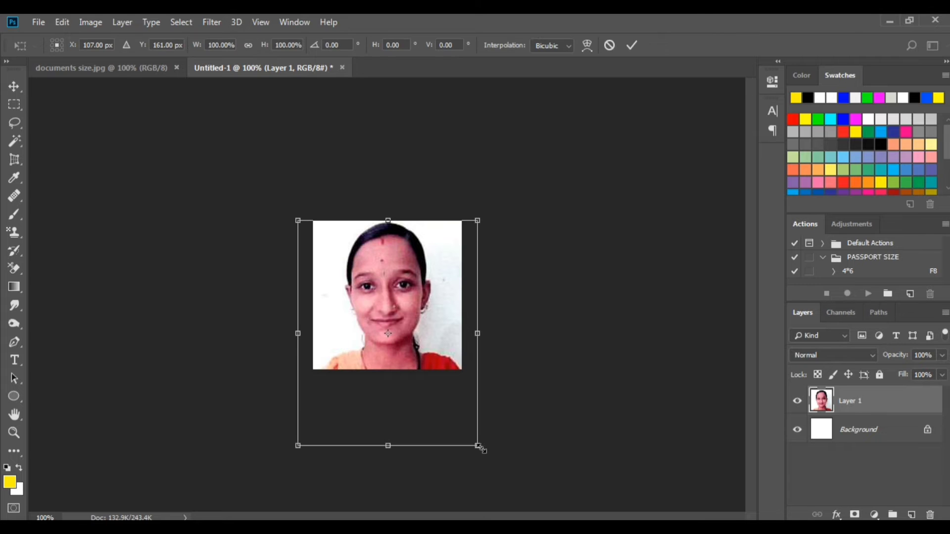
left_click_drag(478, 446, 442, 386)
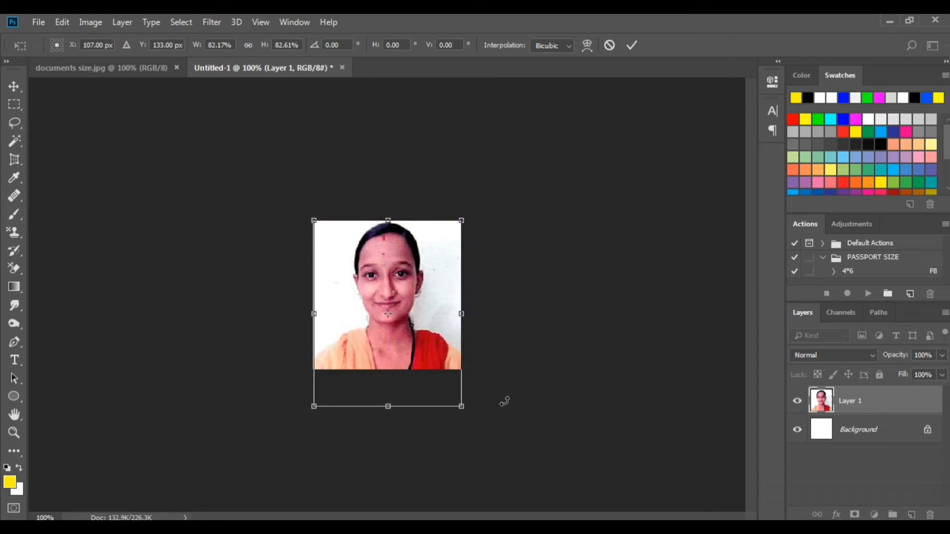
key("Return")
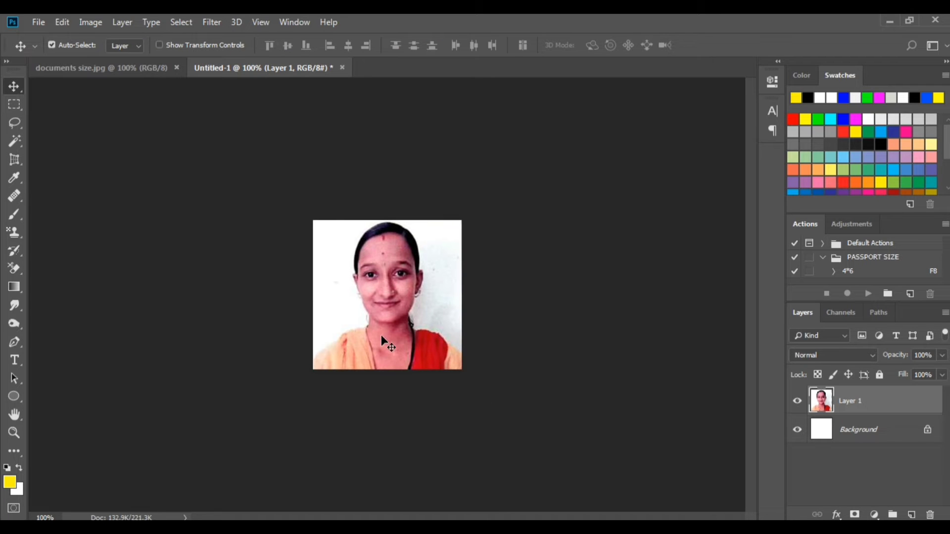
key("ctrl+t")
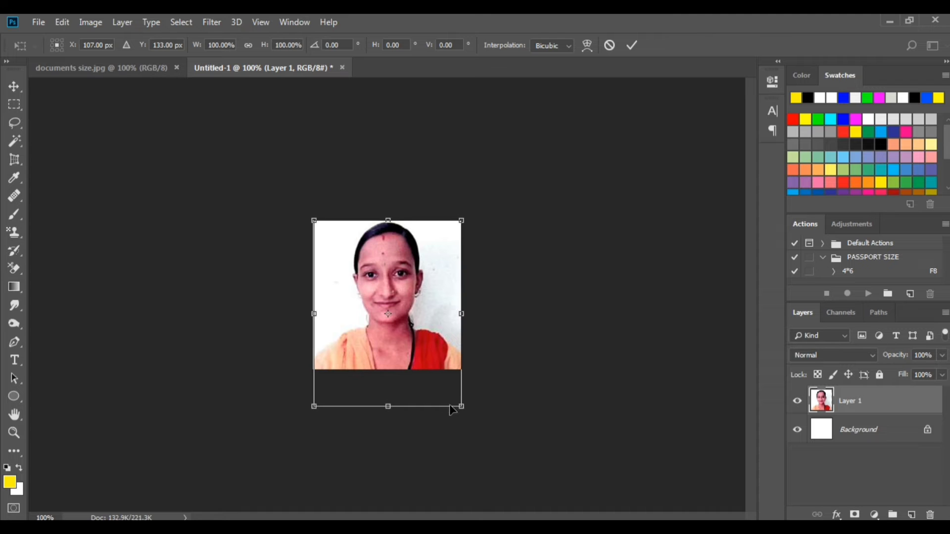
left_click_drag(387, 402, 386, 394)
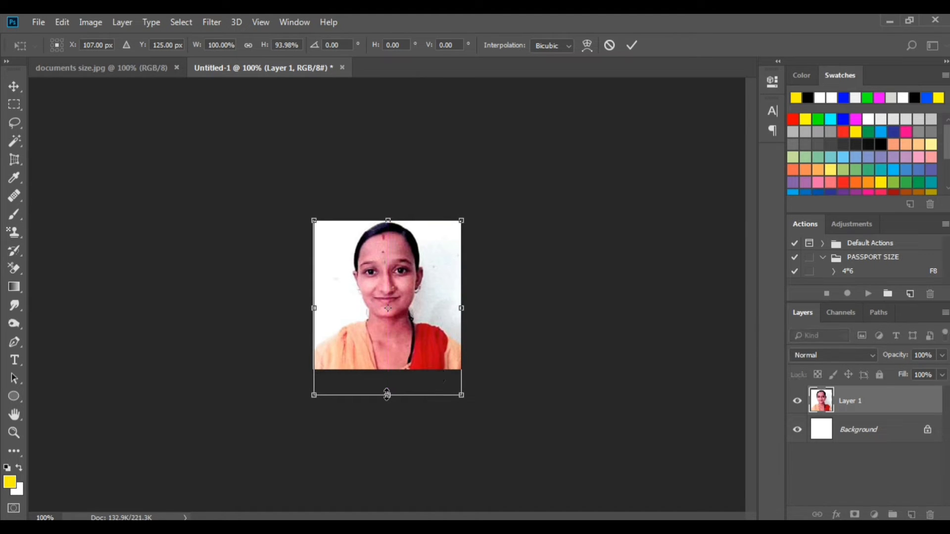
key("Return")
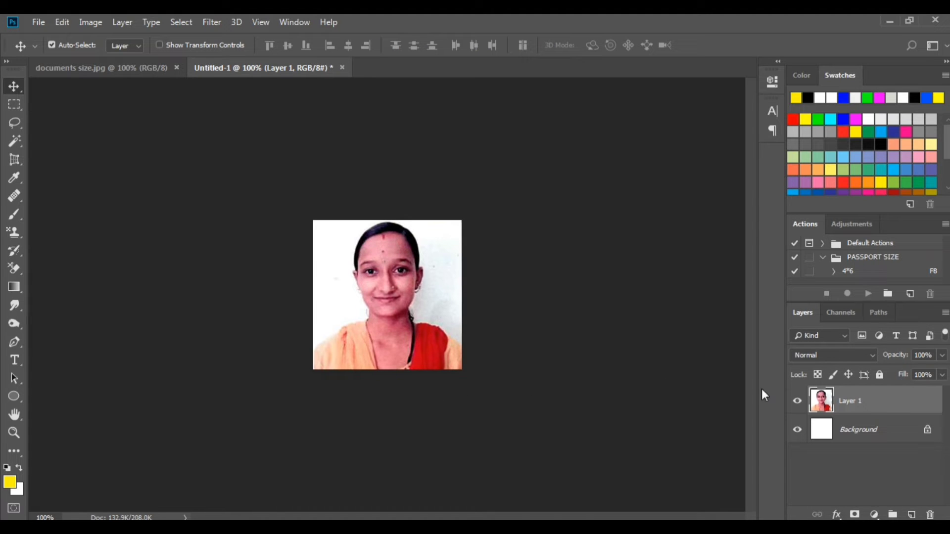
Merge the applicant photo layer with the Background layer
left_click(899, 434)
left_click(869, 408)
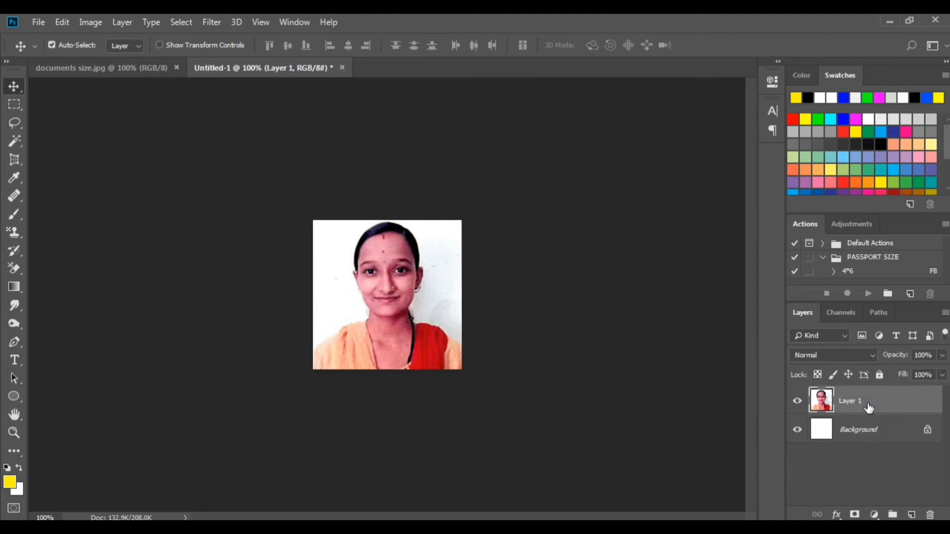
left_click(862, 435, "shift")
key("ctrl+e")
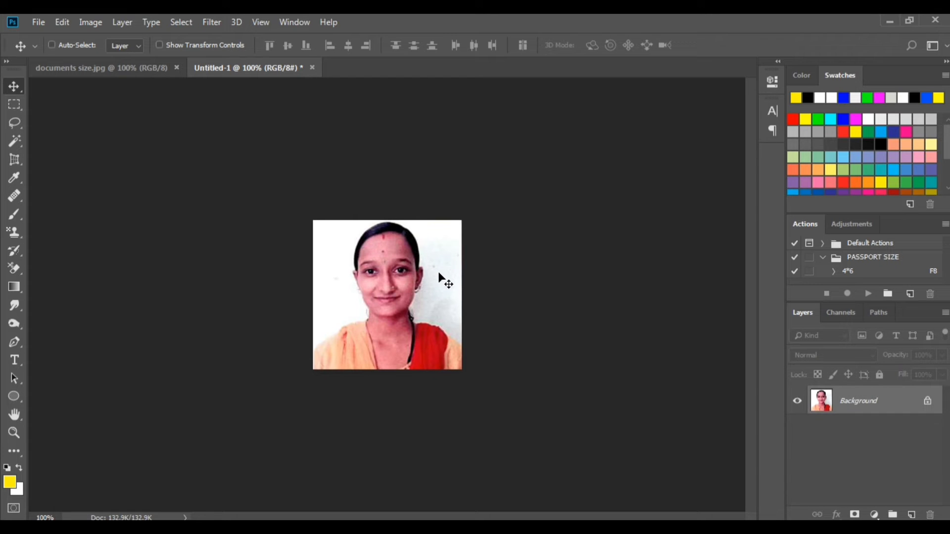
Save the image as a JPEG named photo in the Downloads folder
key("ctrl+shift+s")
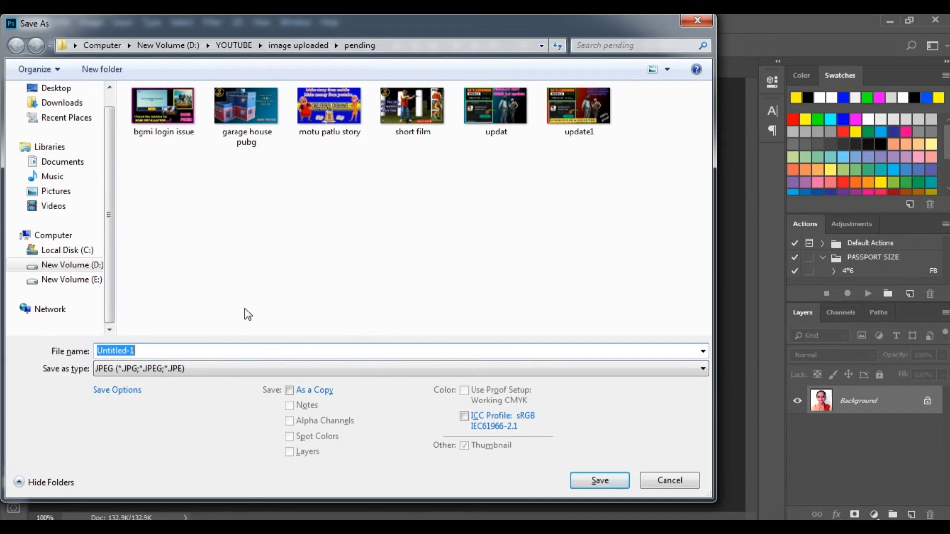
left_click(61, 102)
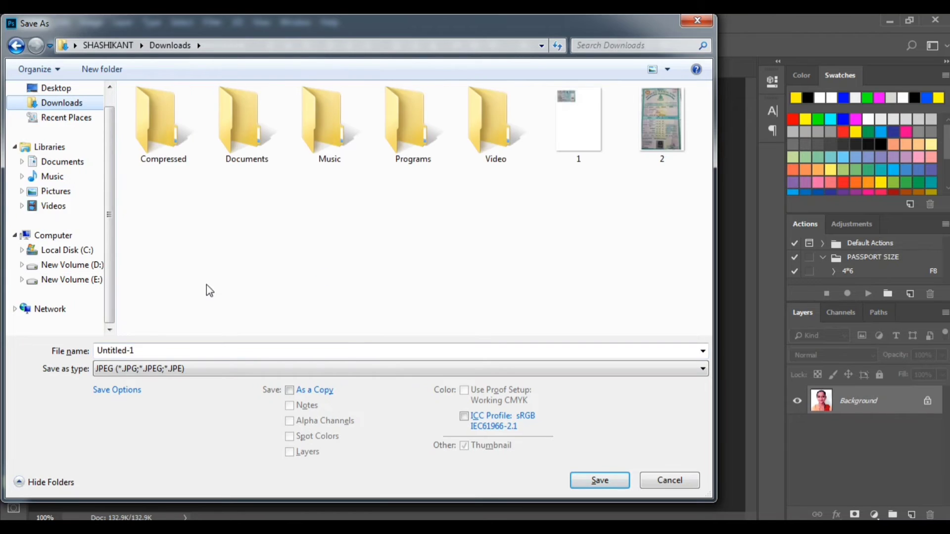
left_click(159, 352)
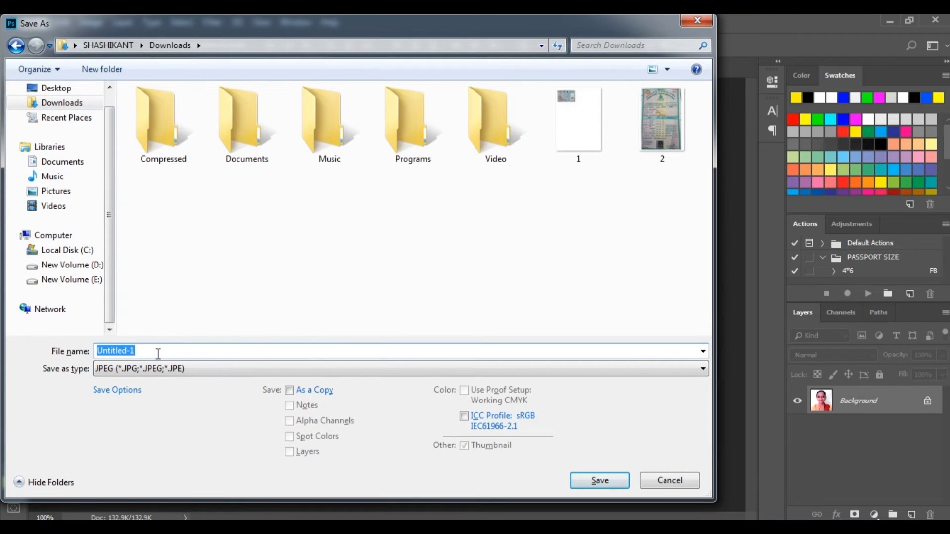
type("ph")
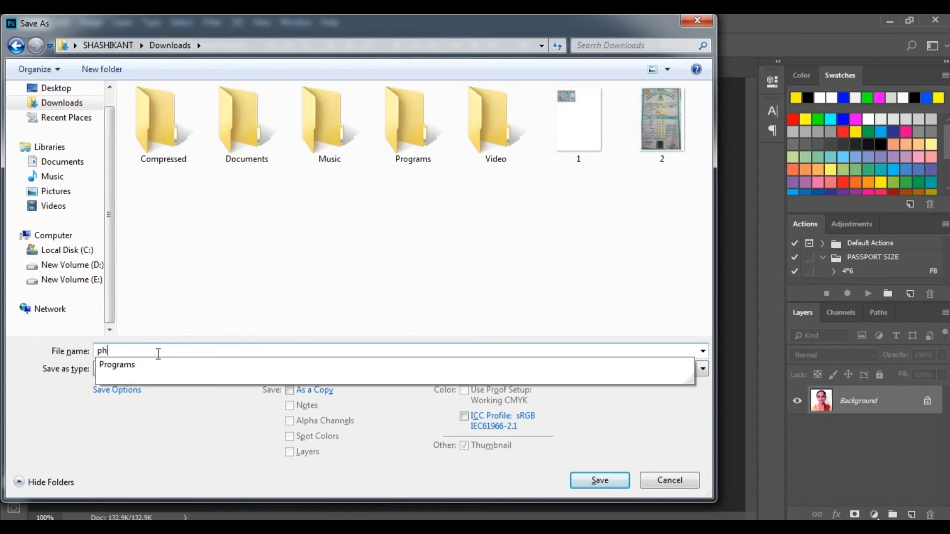
type("oto")
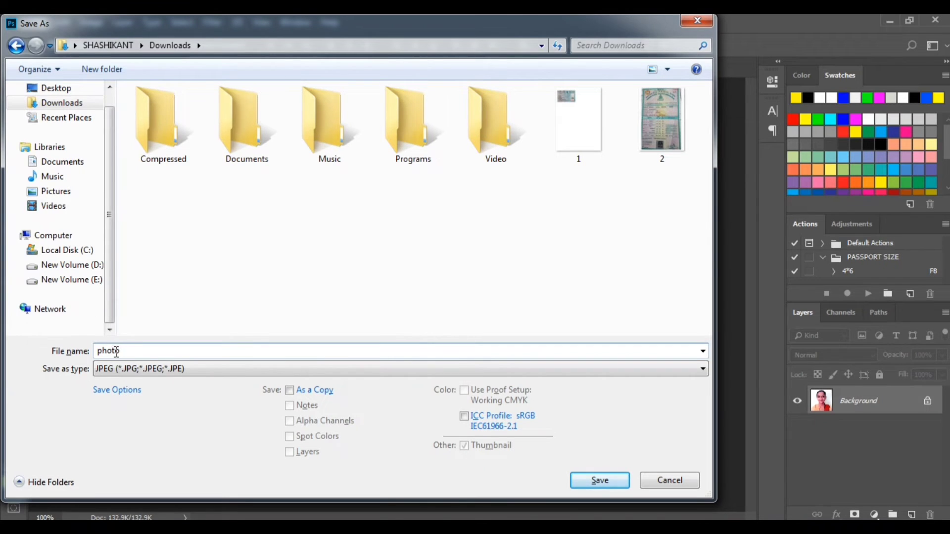
left_click(598, 483)
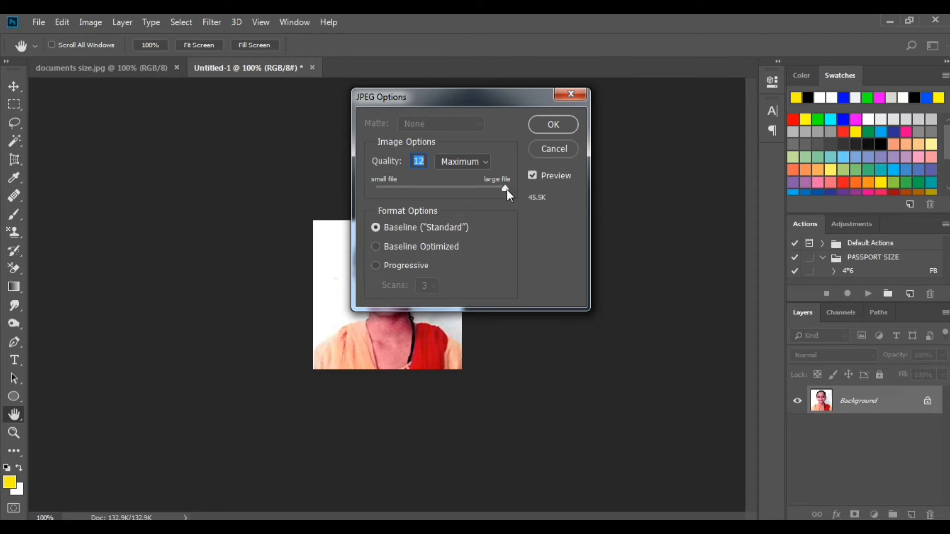
Lower the JPEG quality to reduce the photo's file size and finish the export
left_click_drag(507, 189, 503, 189)
left_click_drag(483, 188, 473, 188)
left_click(473, 189)
left_click(547, 123)
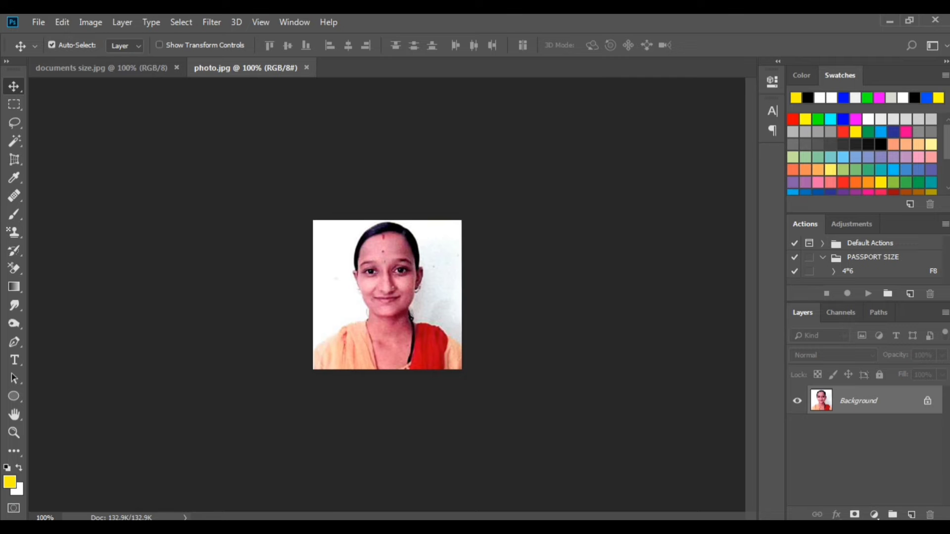
Open the Downloads folder, check the saved photo's pixel dimensions and file size, and minimize the folder
mouse_move(167, 527)
left_click(231, 464)
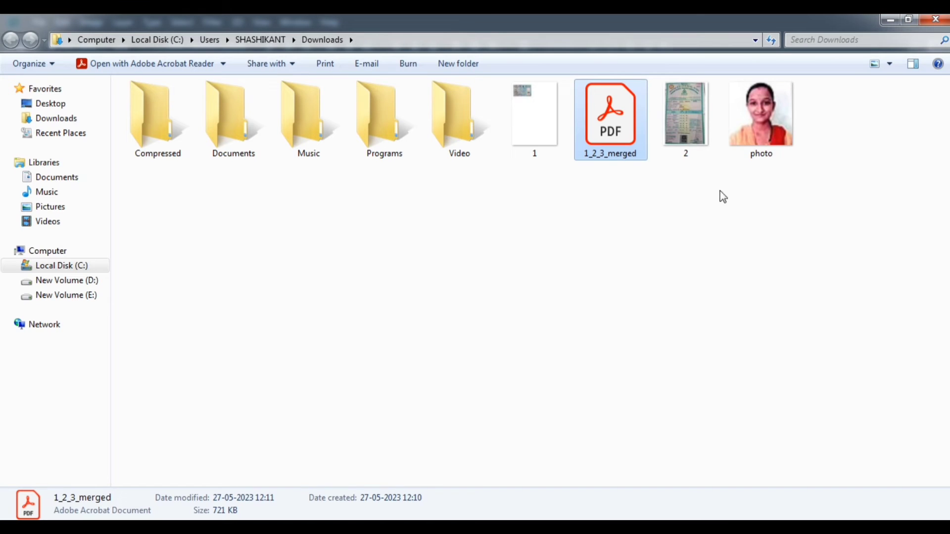
double_click(762, 133)
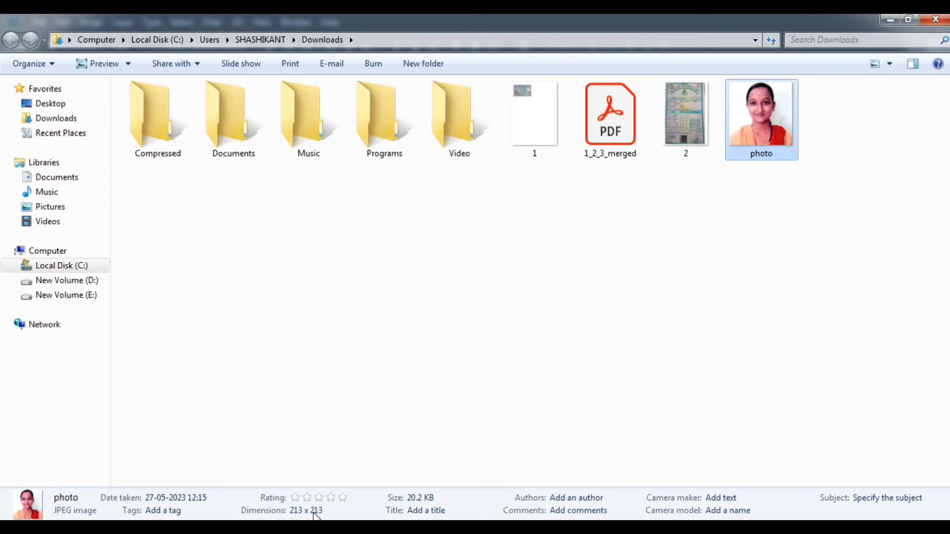
left_click(890, 20)
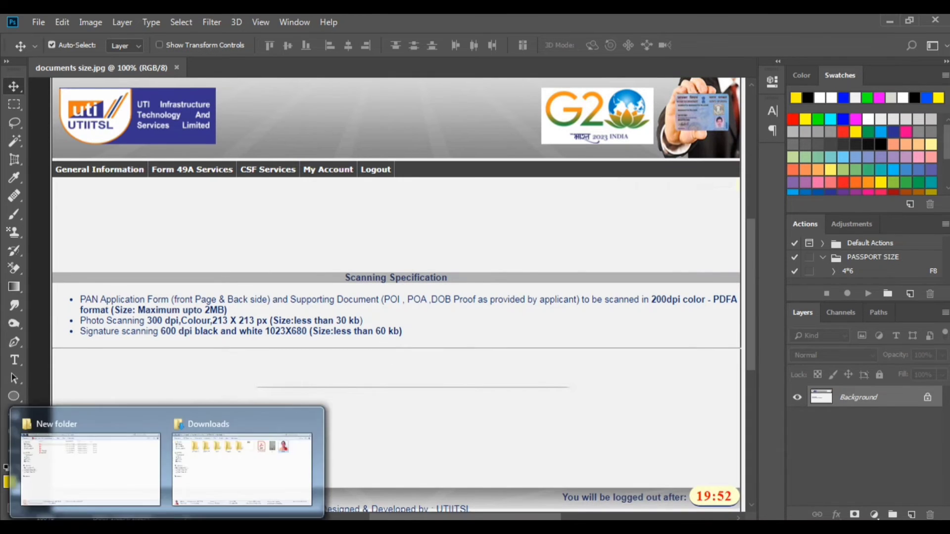
Switch to the Form 49A PDF in Acrobat, copy the signature below the applicant photo and minimize the viewer
mouse_move(364, 527)
left_click(397, 508)
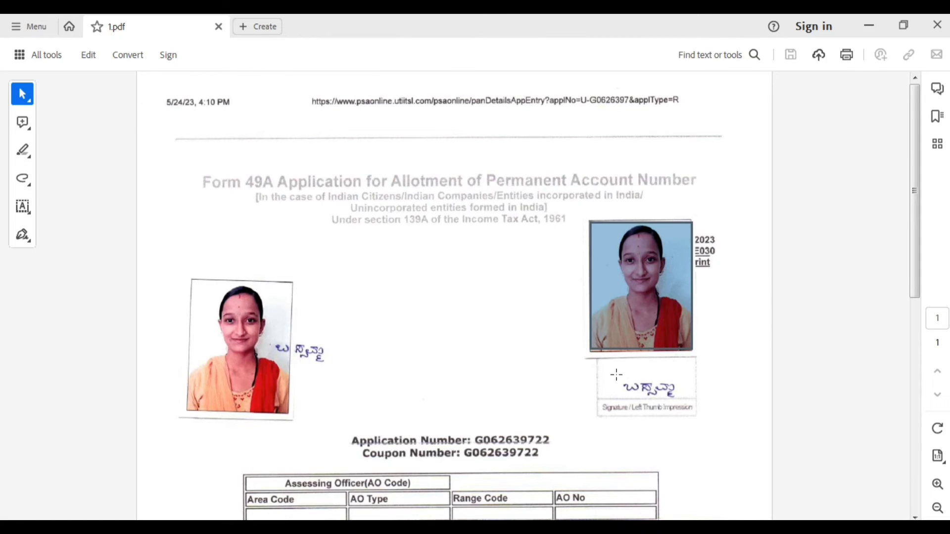
mouse_move(616, 375)
left_mouse_down()
mouse_move(639, 398)
mouse_move(686, 399)
left_mouse_up()
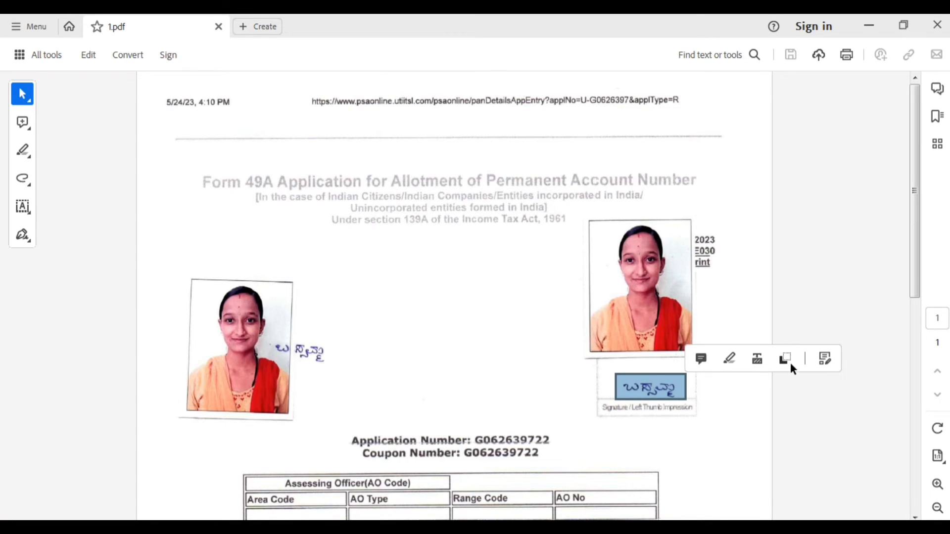
left_click(787, 361)
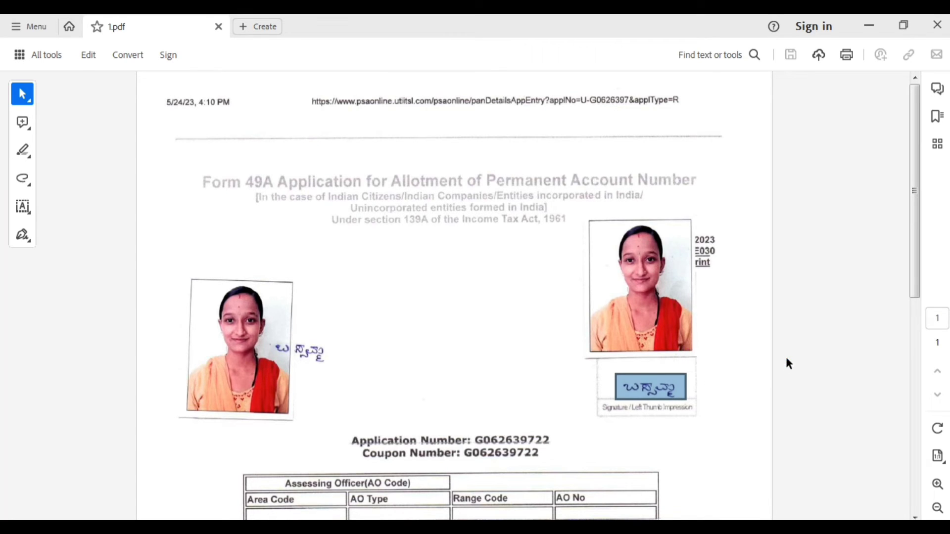
left_click(869, 25)
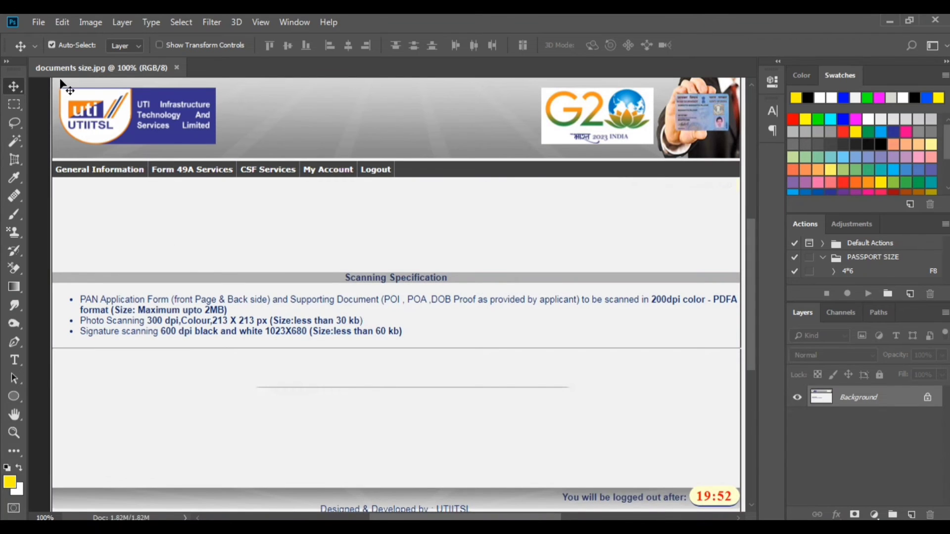
Create a new landscape document 1023 pixels wide and 680 pixels high at 600 pixels/inch
left_click(38, 22)
left_click(45, 39)
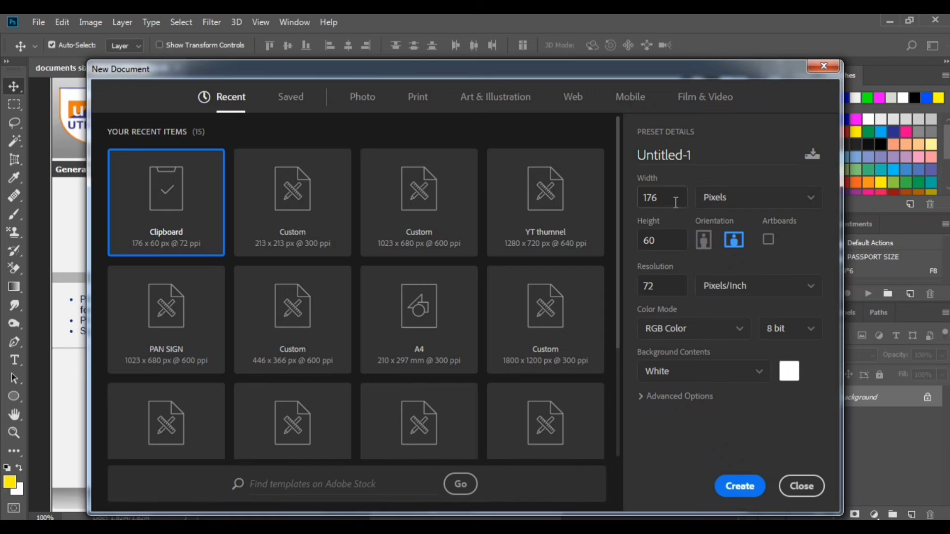
left_click(639, 201)
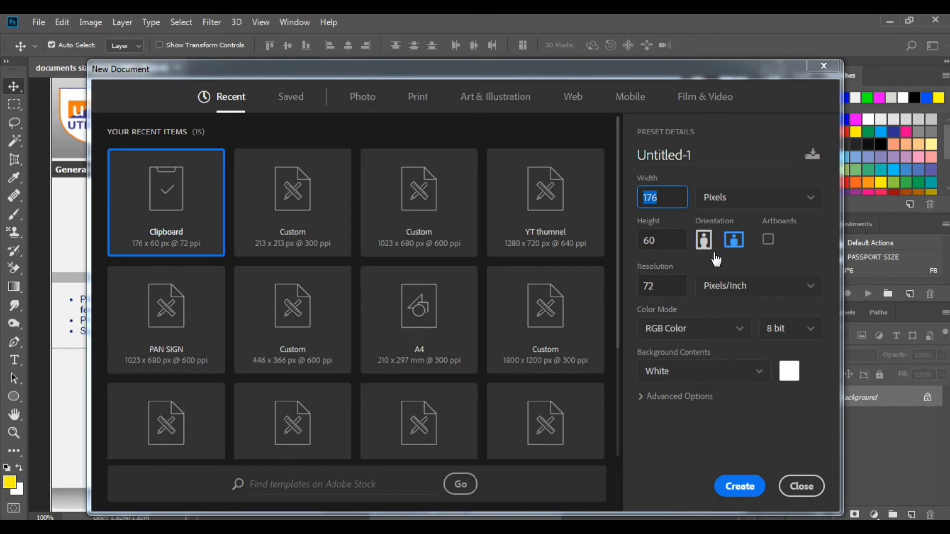
type("1023")
left_click(670, 243)
double_click(642, 238)
type("680")
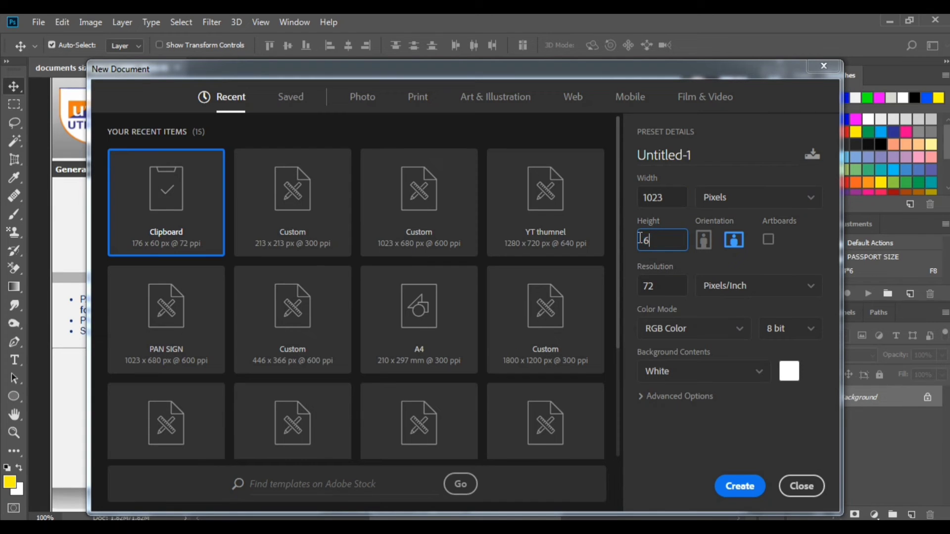
double_click(655, 286)
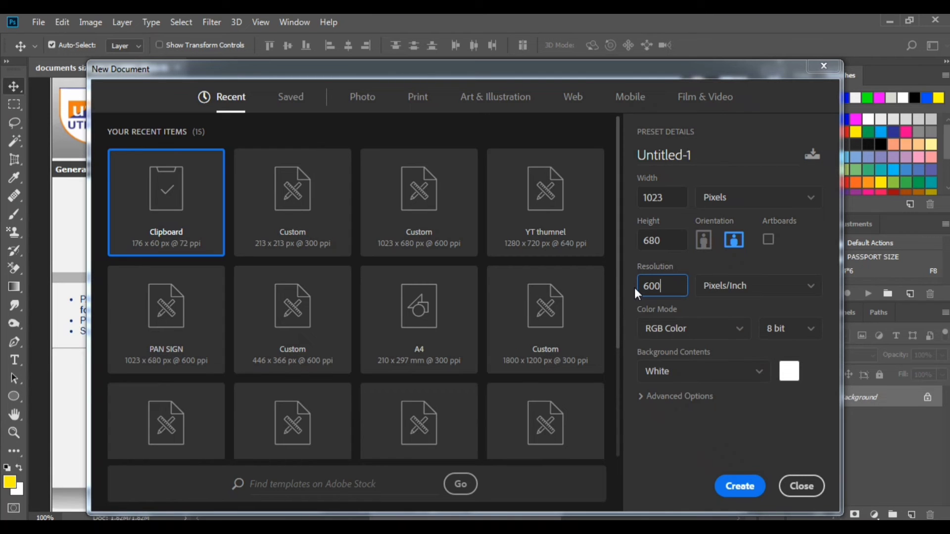
left_click(734, 241)
left_click(740, 486)
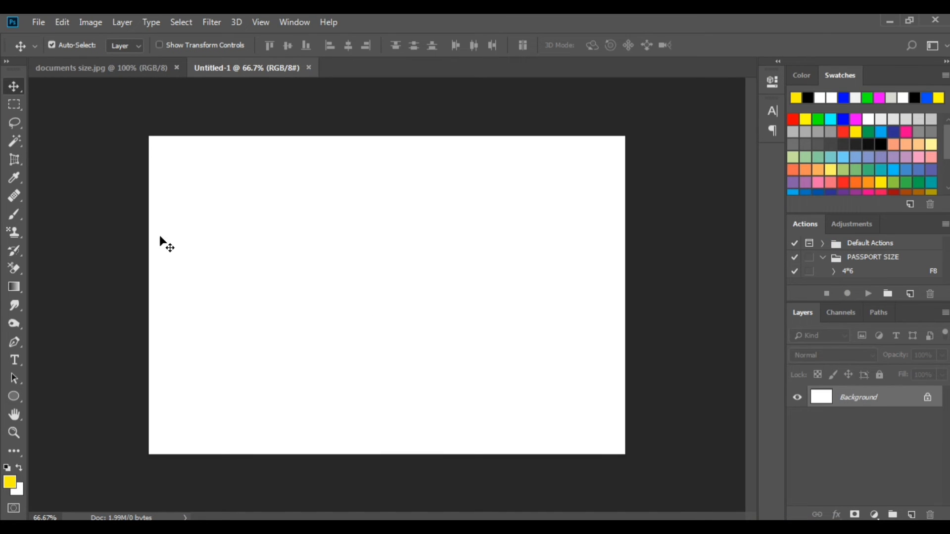
Paste the copied signature into the blank canvas and enlarge it to span the canvas width
left_click(62, 22)
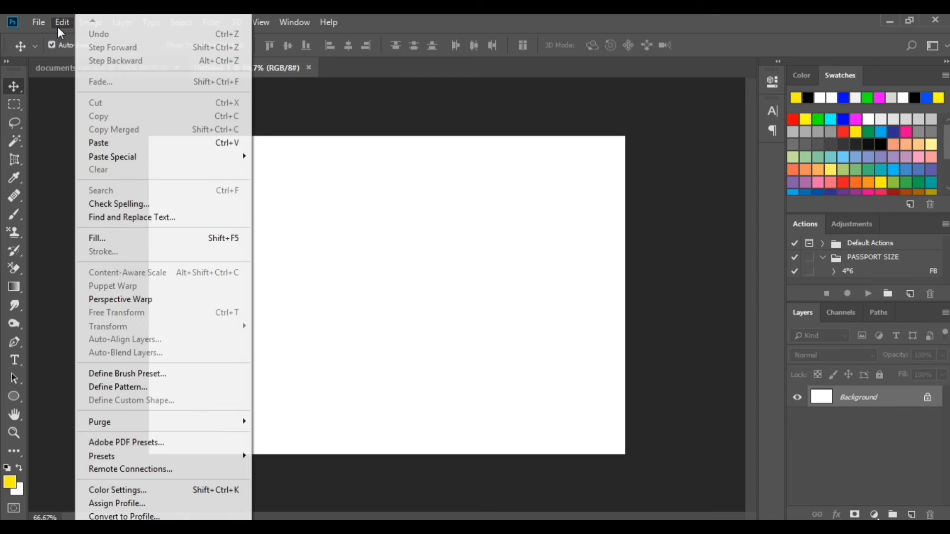
left_click(99, 142)
left_click_drag(388, 303, 399, 276)
key("ctrl+t")
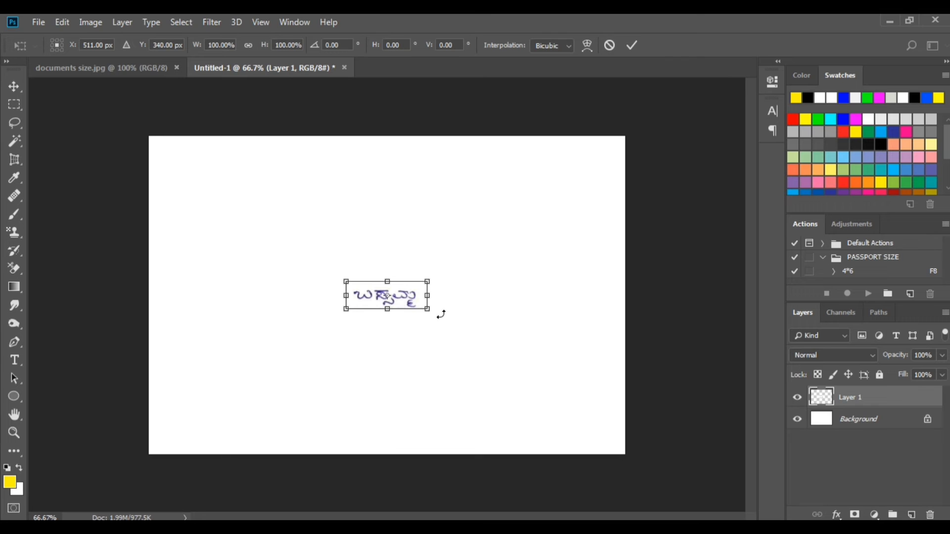
left_click_drag(427, 308, 639, 473)
key("Return")
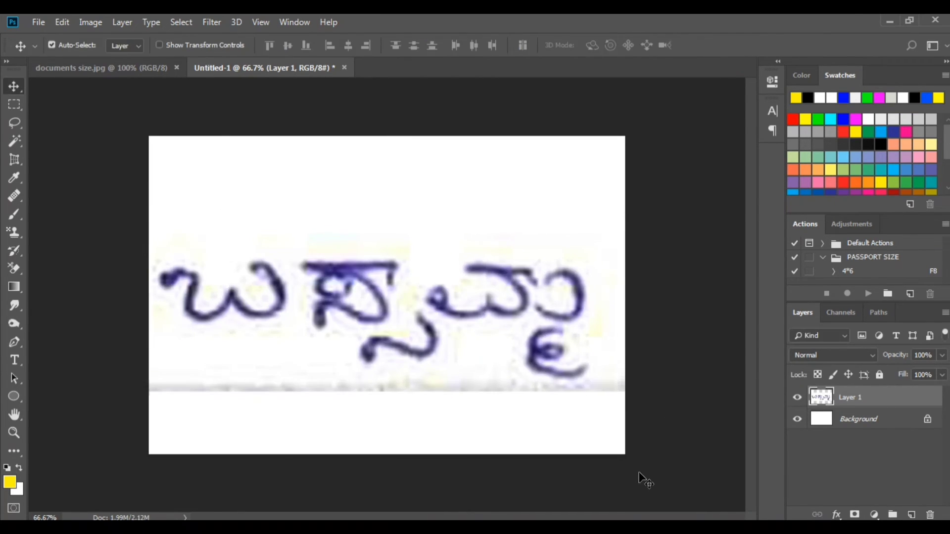
Paint over the grey line beneath the signature with the Brush tool, using white sampled from the canvas
key("b")
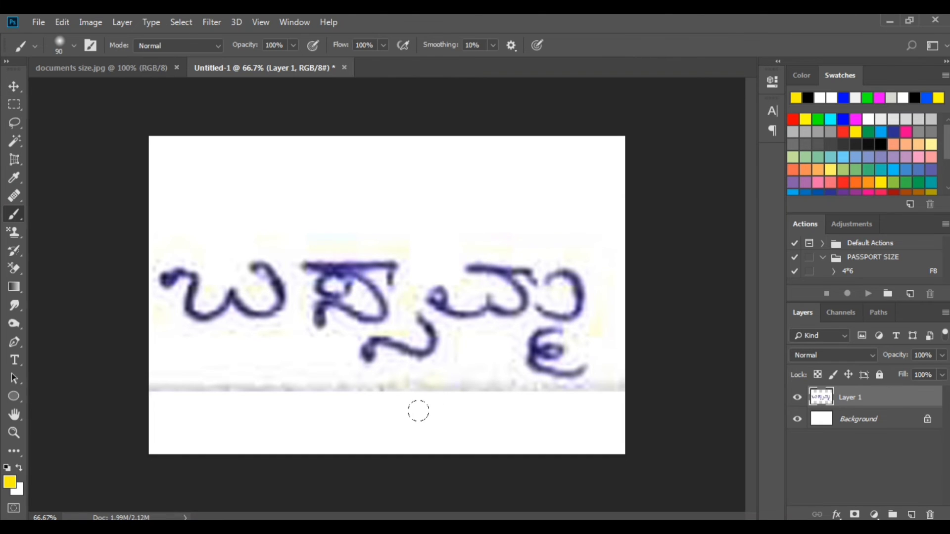
left_click(419, 416, "alt")
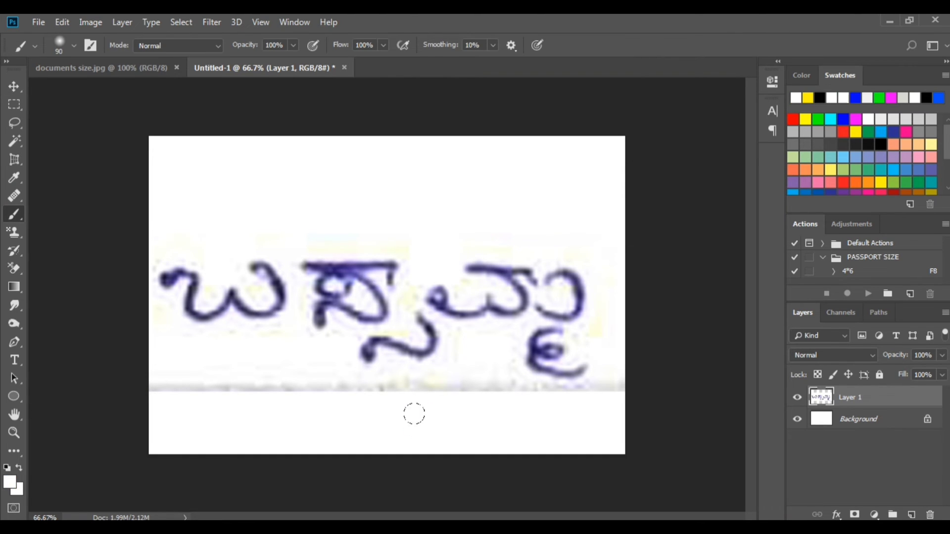
mouse_move(260, 391)
left_mouse_down()
mouse_move(301, 385)
mouse_move(152, 386)
mouse_move(473, 377)
mouse_move(529, 391)
mouse_move(596, 391)
mouse_move(621, 361)
left_mouse_up()
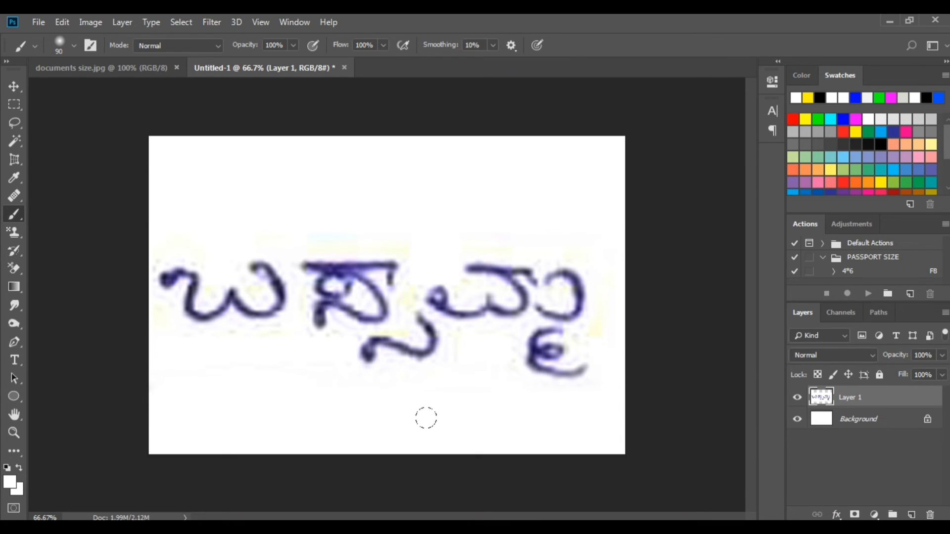
Merge the cleaned signature layer with the white Background layer
key("v")
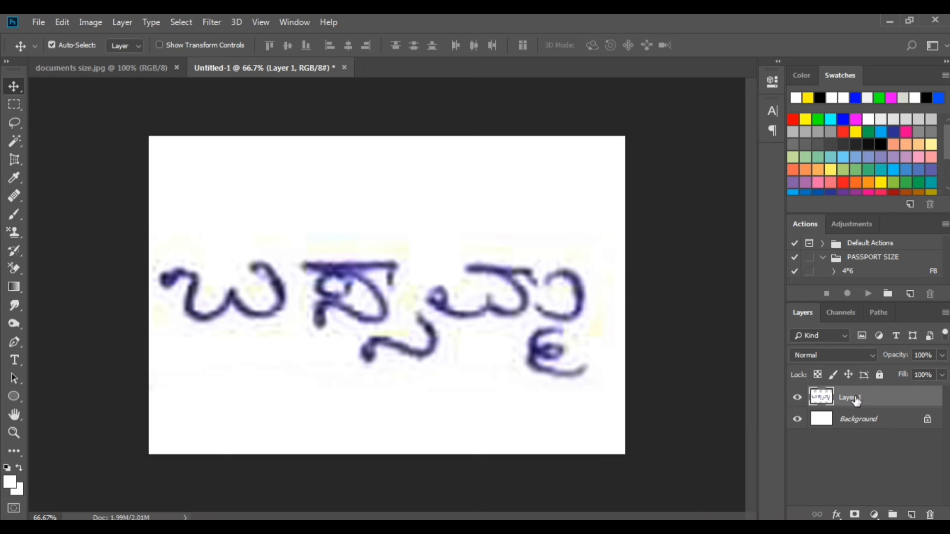
left_click(853, 420, "ctrl")
key("ctrl+e")
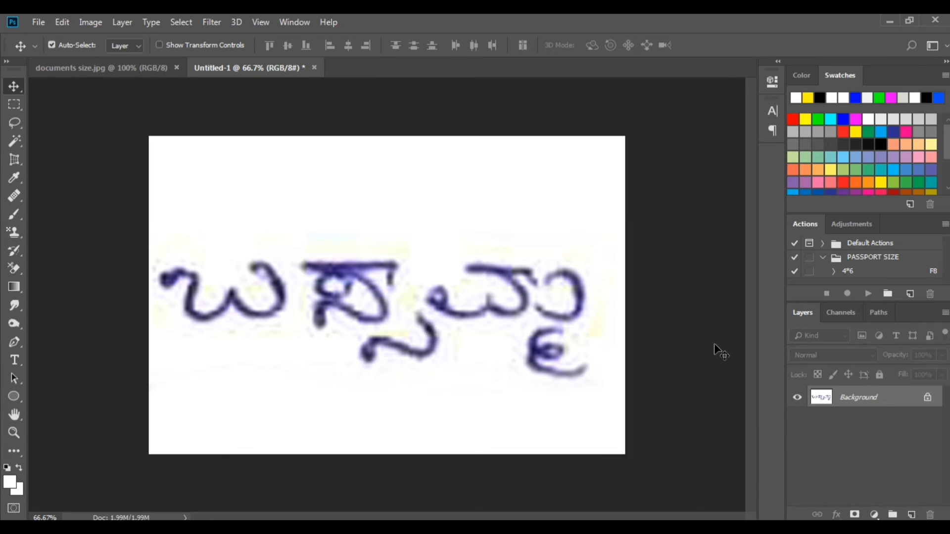
Unlock the Background layer and turn the signature grey with a merged-down Hue/Saturation adjustment layer at Saturation -100
left_click(927, 397)
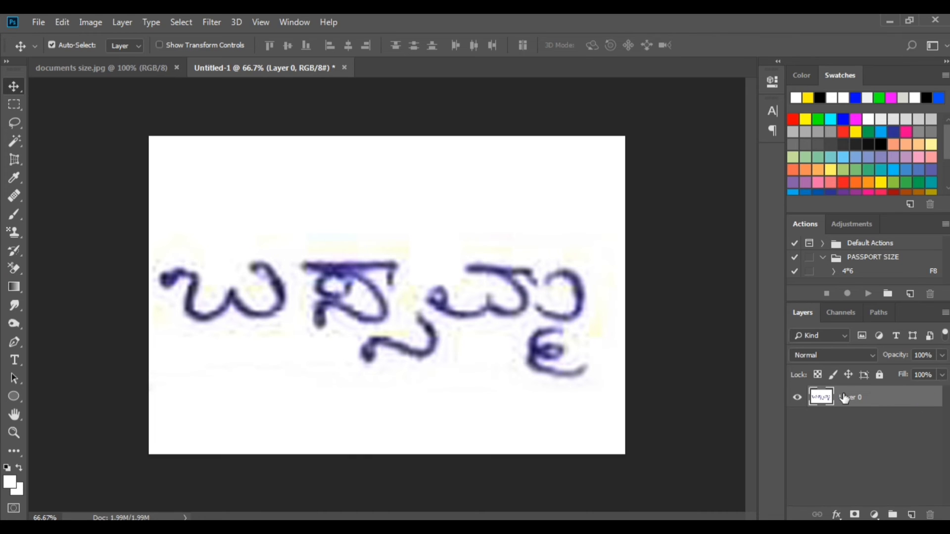
left_click(875, 515)
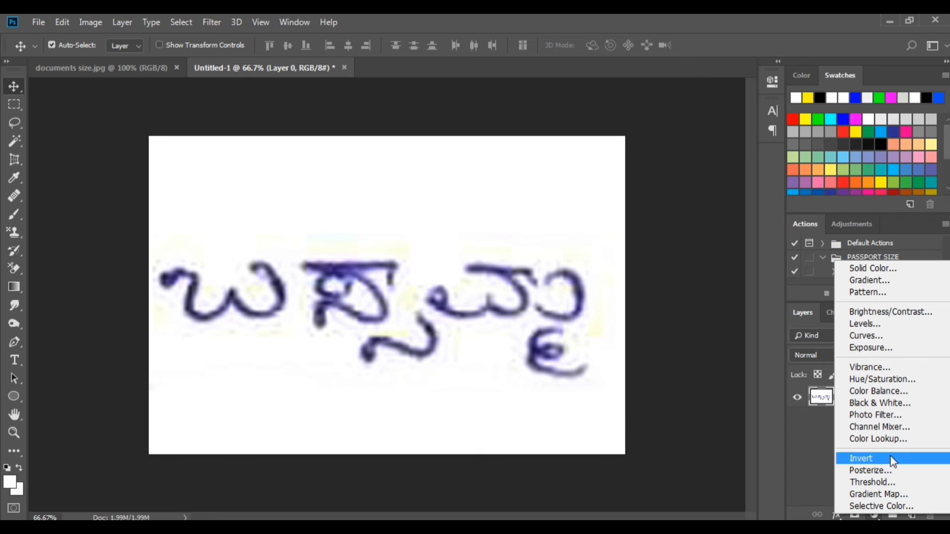
left_click(899, 382)
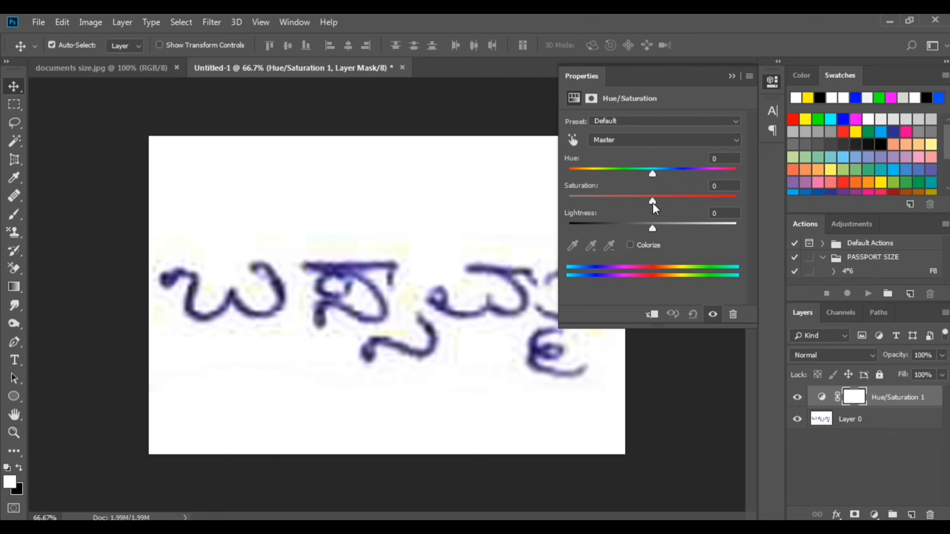
left_click_drag(652, 202, 594, 203)
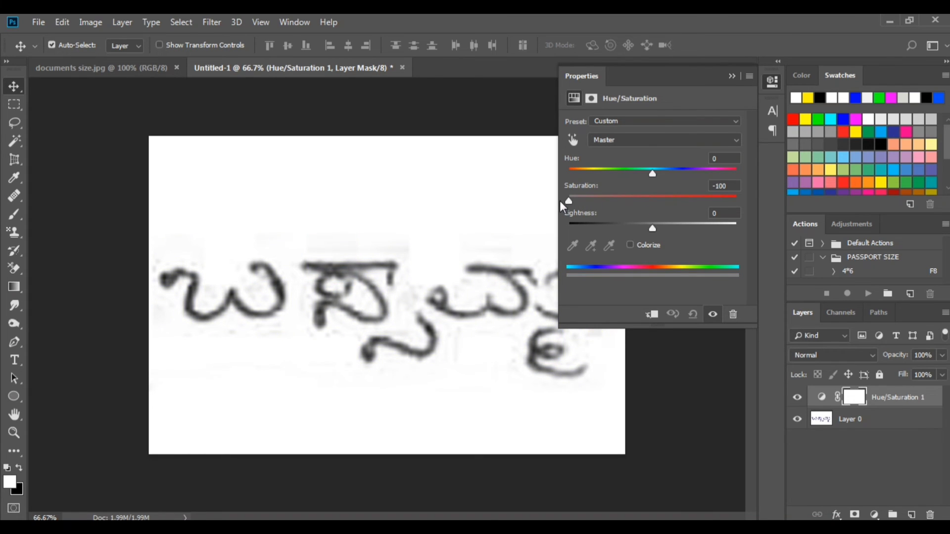
left_click(732, 76)
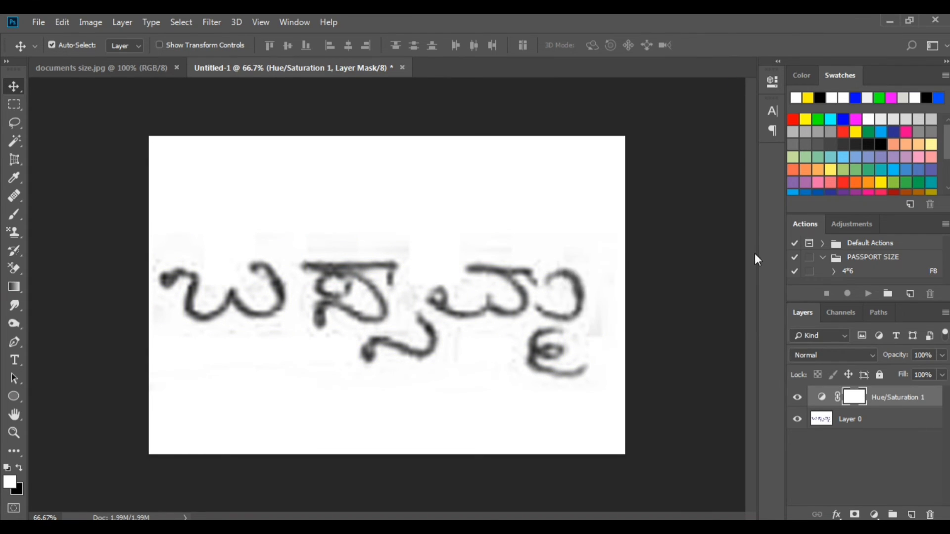
key("ctrl")
key("ctrl+e")
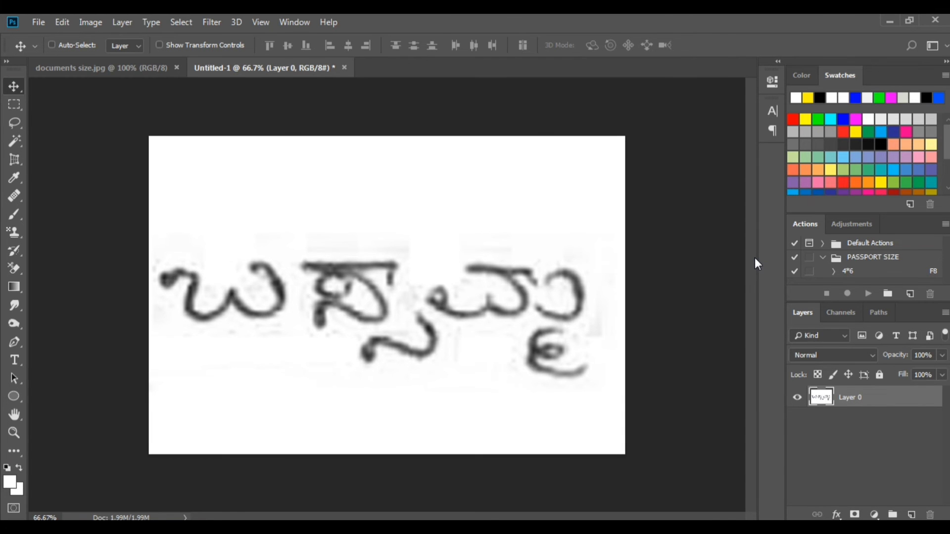
Save the signature image in the Downloads folder as a JPEG named sign with quality 9
key("ctrl+s")
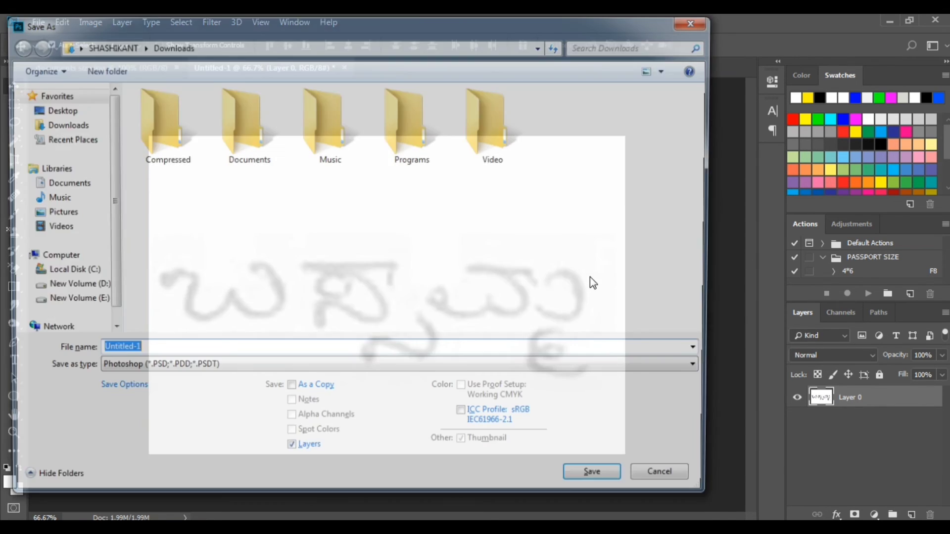
left_click(162, 374)
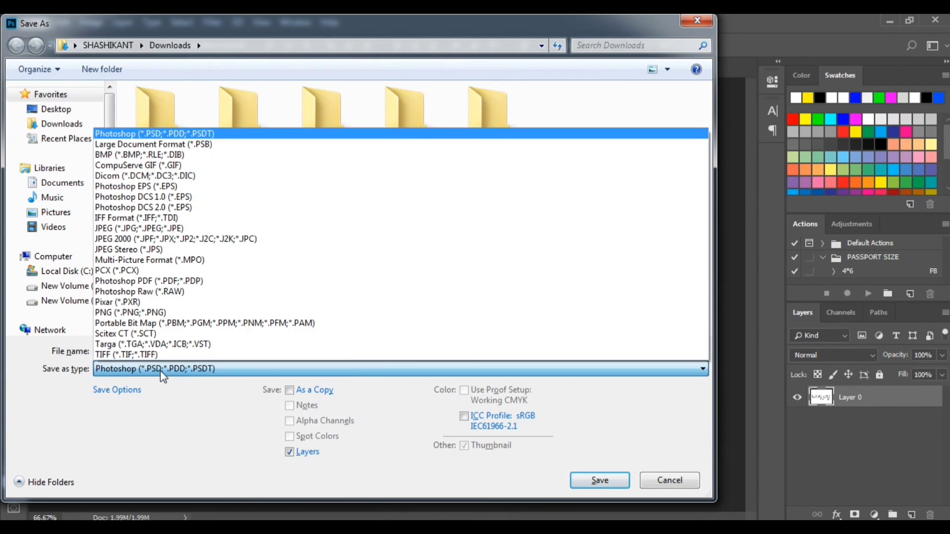
left_click(159, 236)
double_click(129, 350)
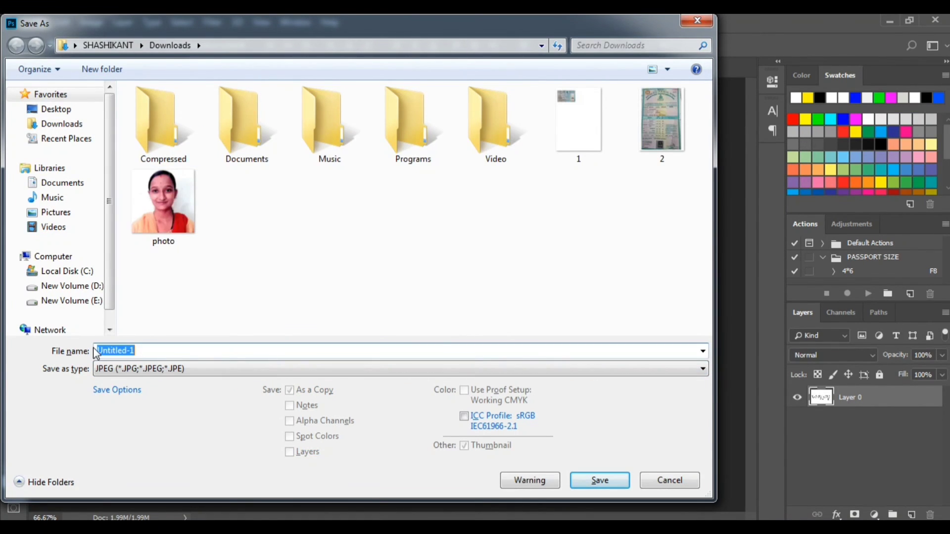
type("sign")
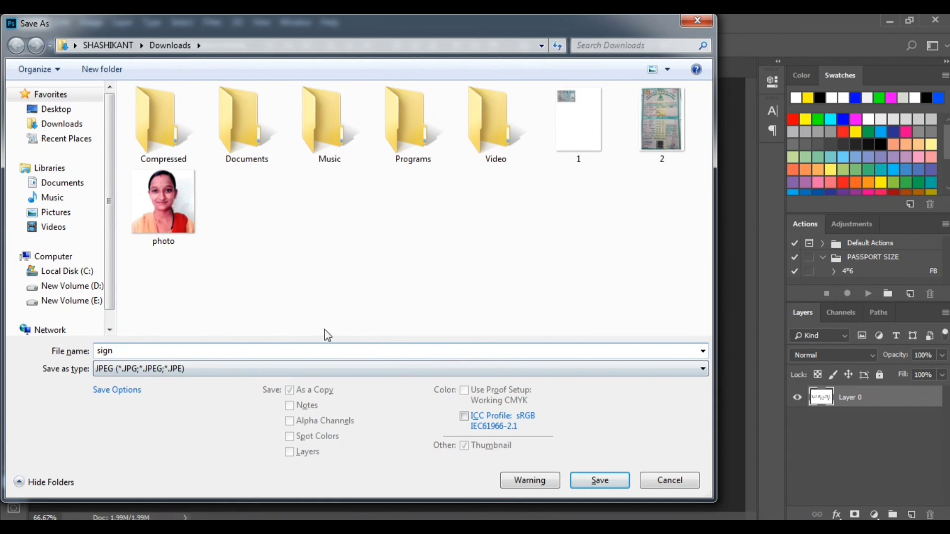
left_click(589, 486)
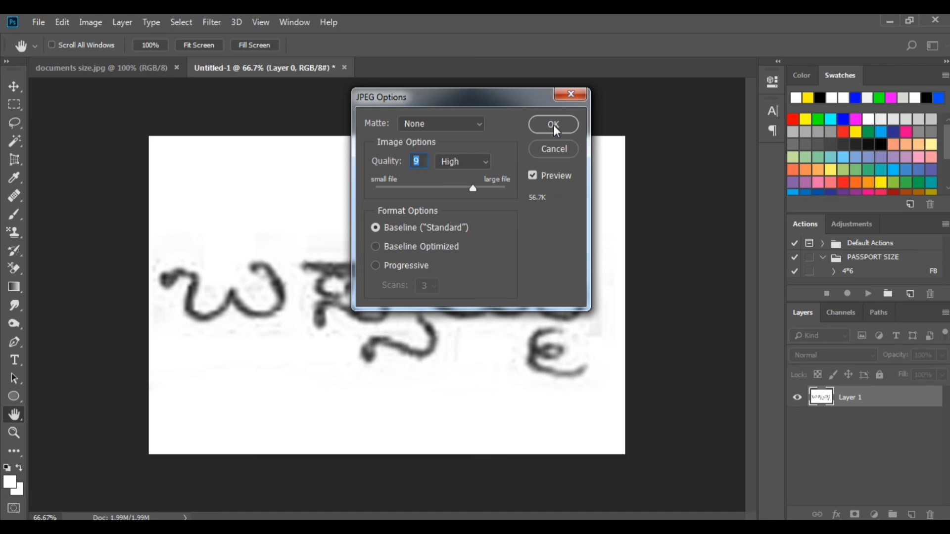
left_click(553, 124)
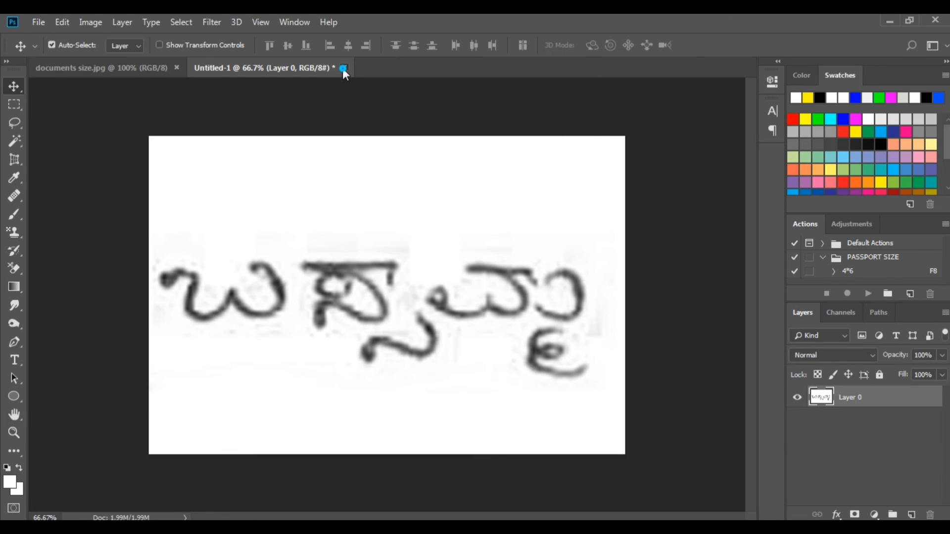
Close the untitled signature document without saving its changes, and close the scanned form 1.pdf in Adobe Acrobat Reader
left_click(344, 68)
left_click(469, 214)
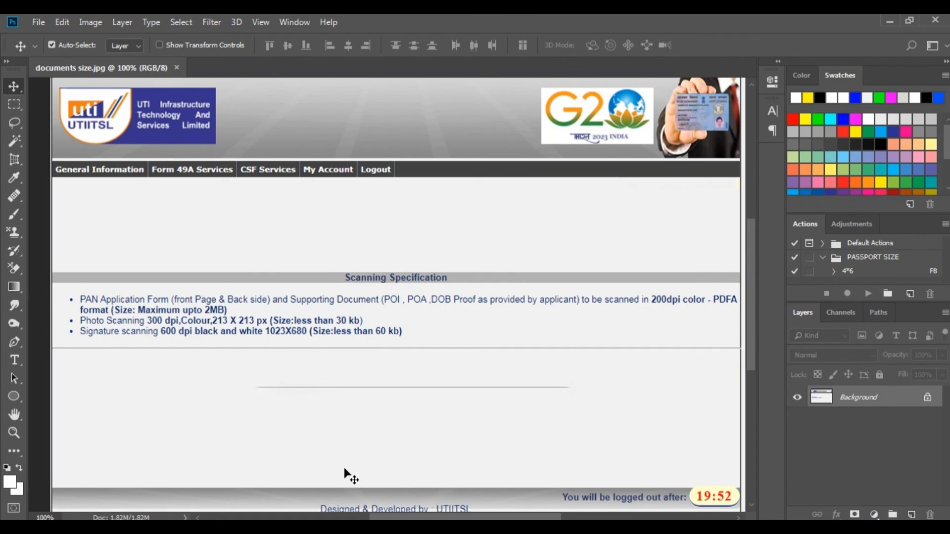
left_click(353, 524)
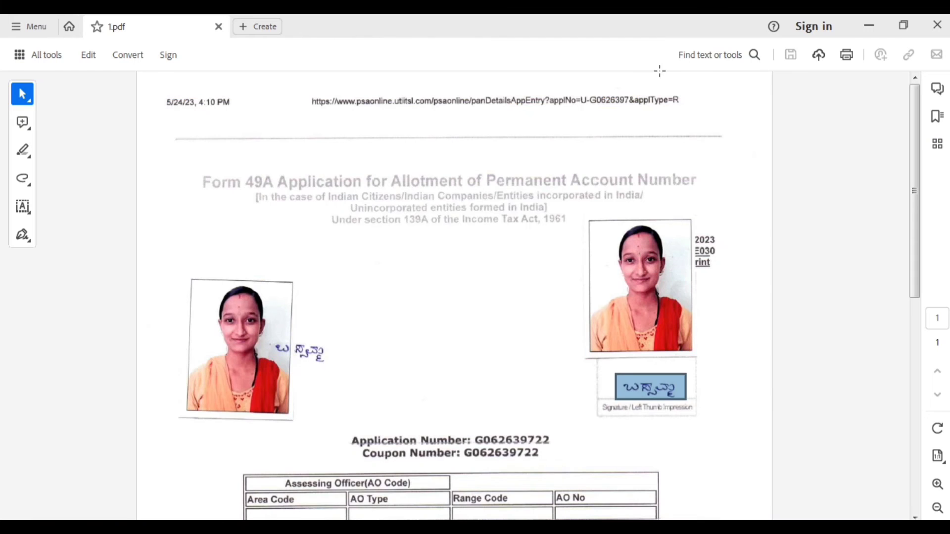
left_click(937, 27)
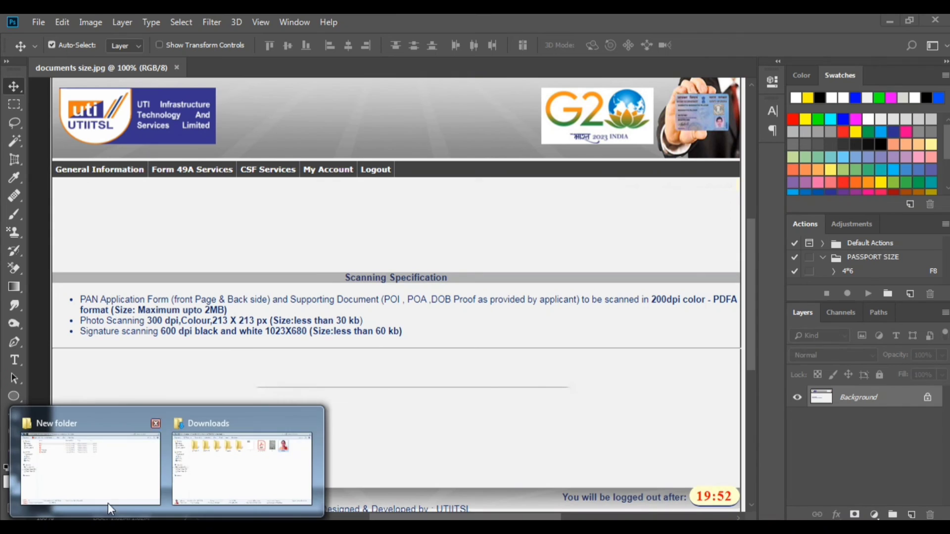
In the Downloads folder, check the file size of 1_2_3_merged and the sizes and pixel dimensions of photo and sign
left_click(233, 475)
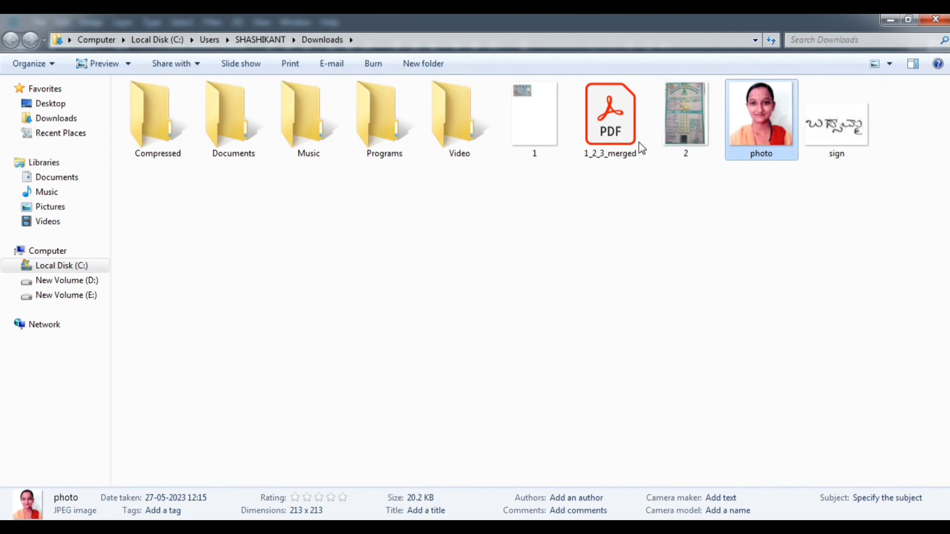
left_click(596, 132)
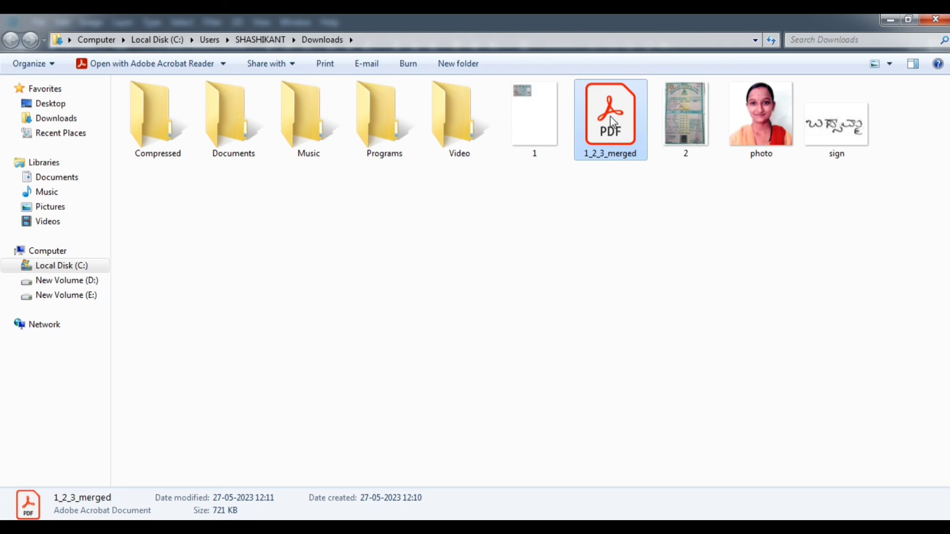
mouse_move(609, 116)
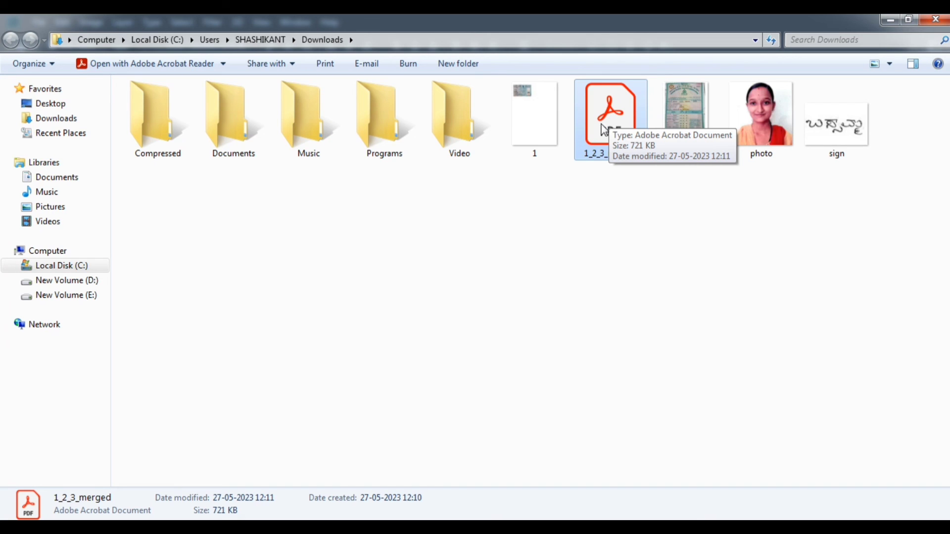
left_click(765, 114)
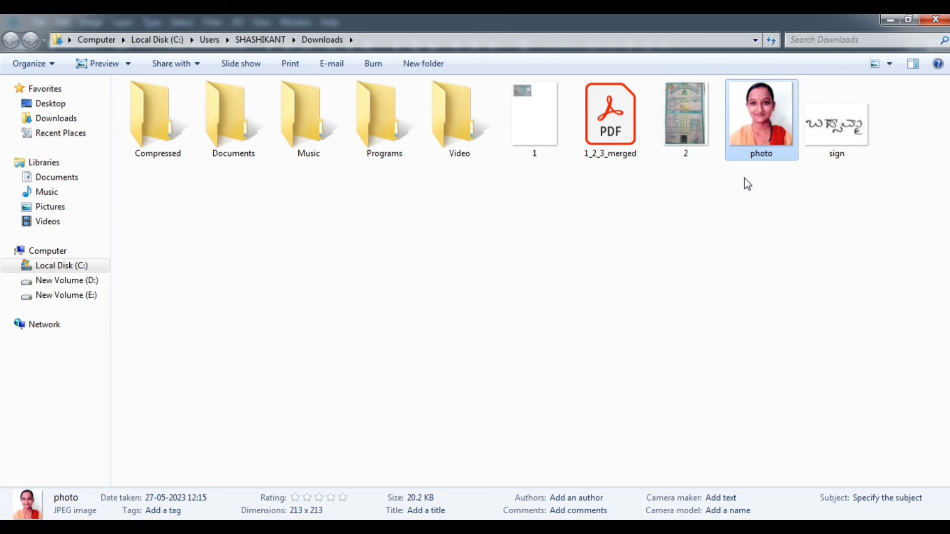
left_click(833, 135)
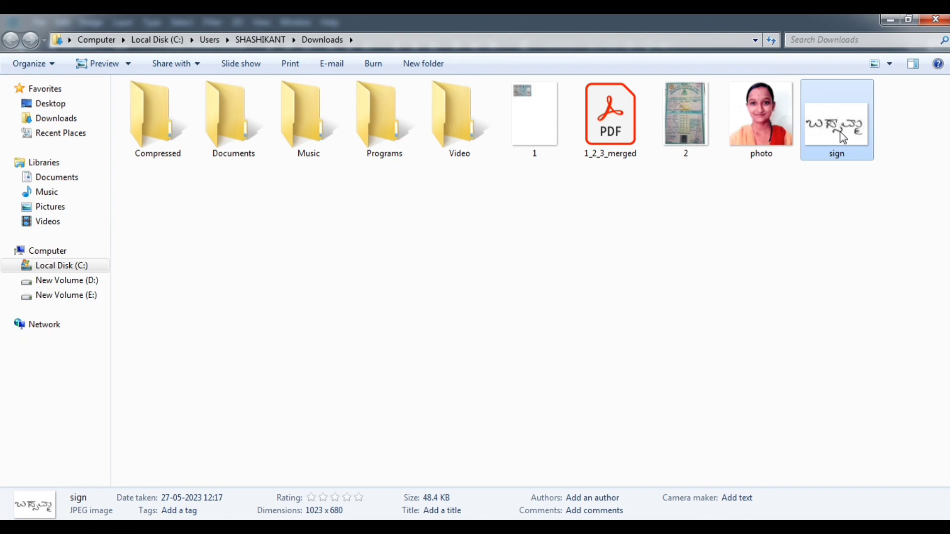